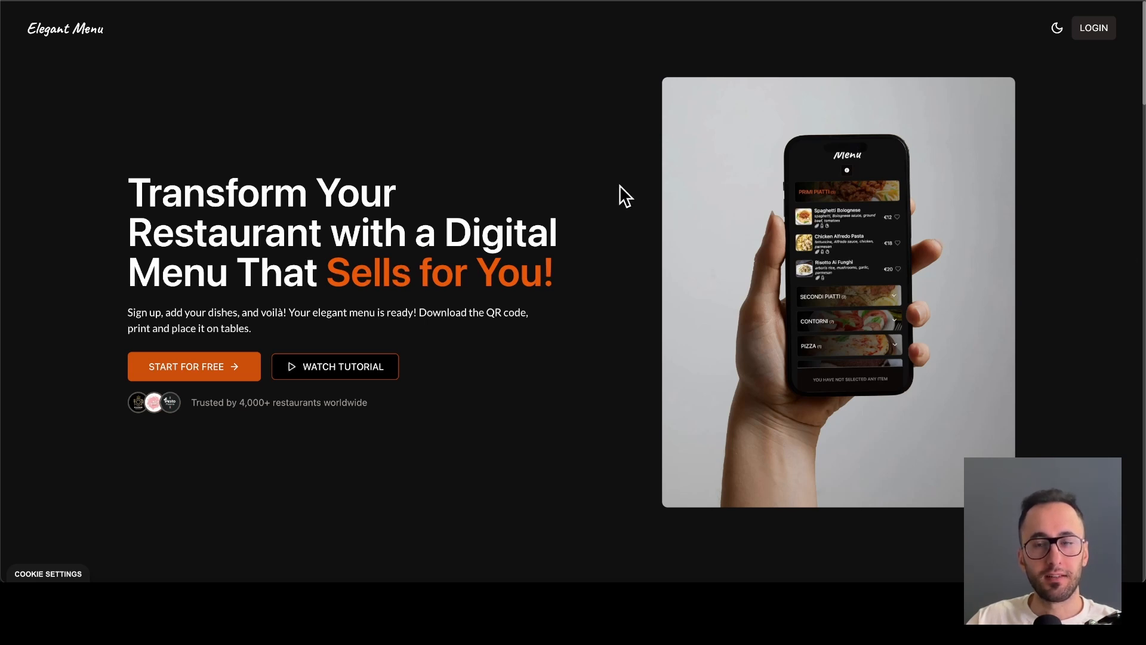
# Sign in with the Google account and open the business info for editing
pyautogui.click(215, 365)
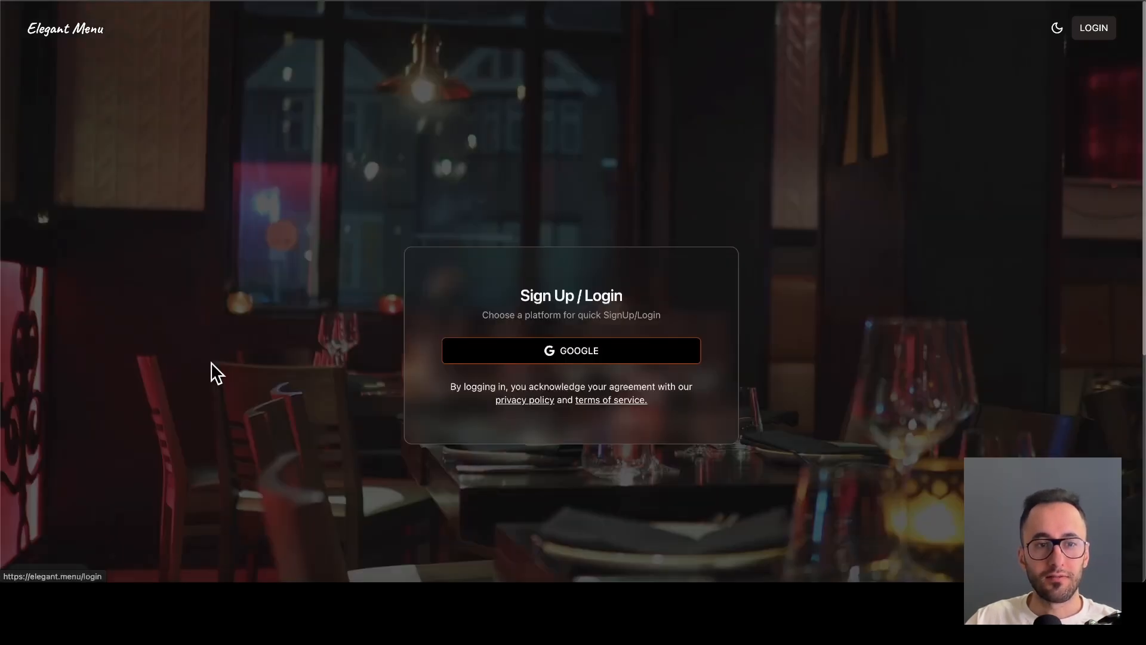
pyautogui.click(621, 358)
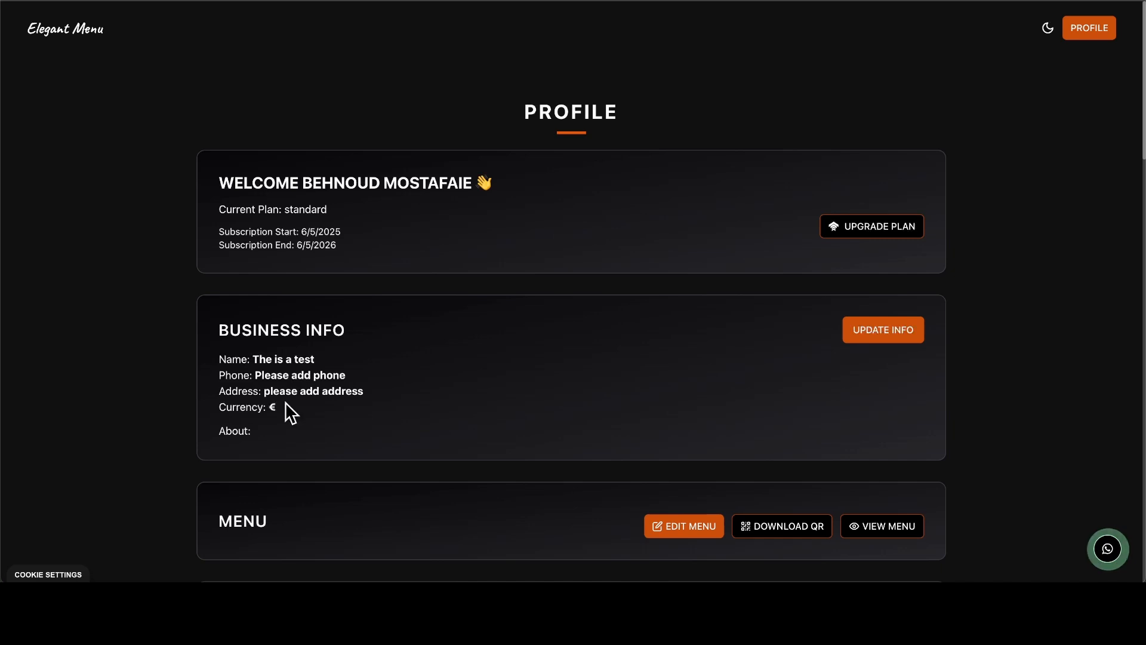
pyautogui.click(882, 332)
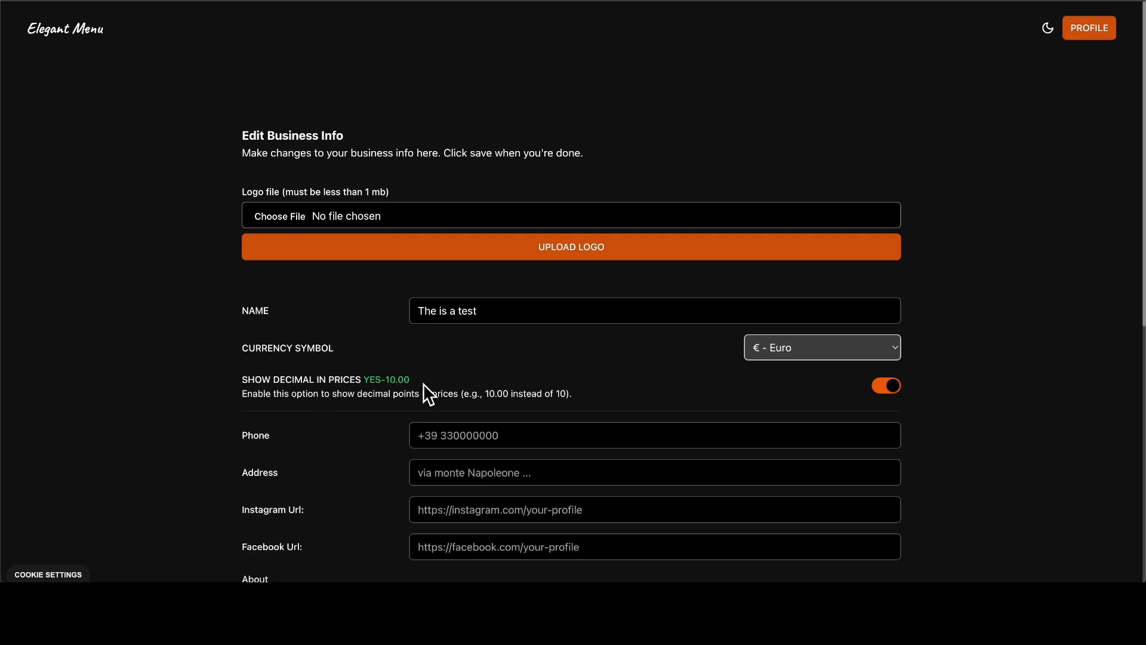
# Switch the decimal display in prices off and back on, and save the business info
pyautogui.scroll(-3, 650, 370)
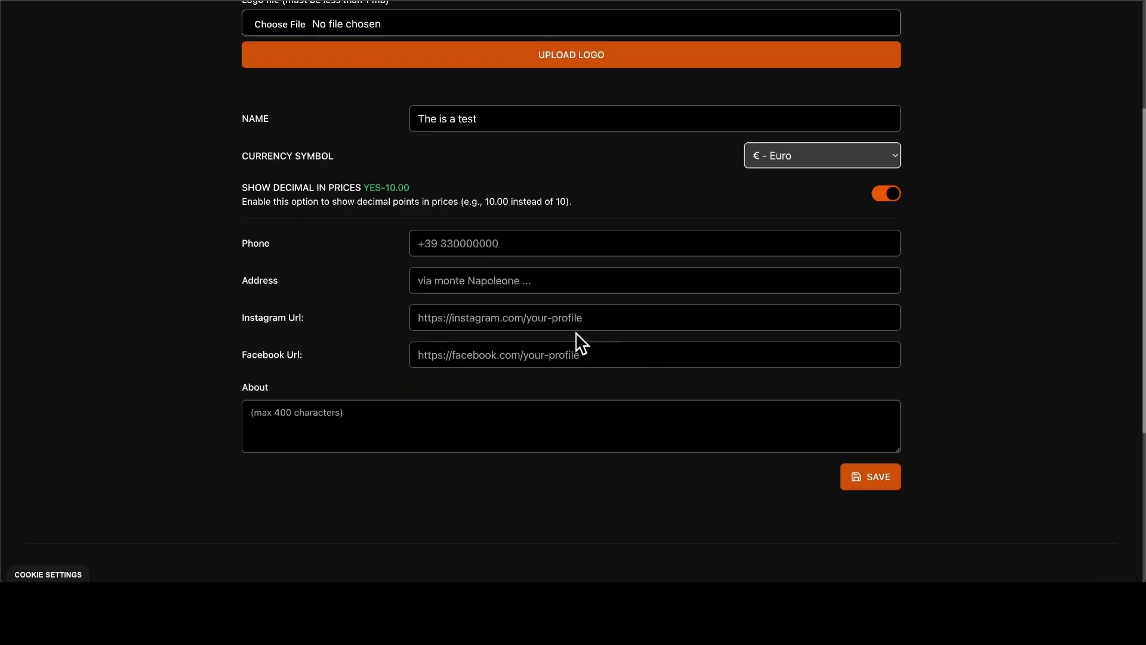
pyautogui.click(888, 197)
pyautogui.click(888, 197)
pyautogui.click(368, 420)
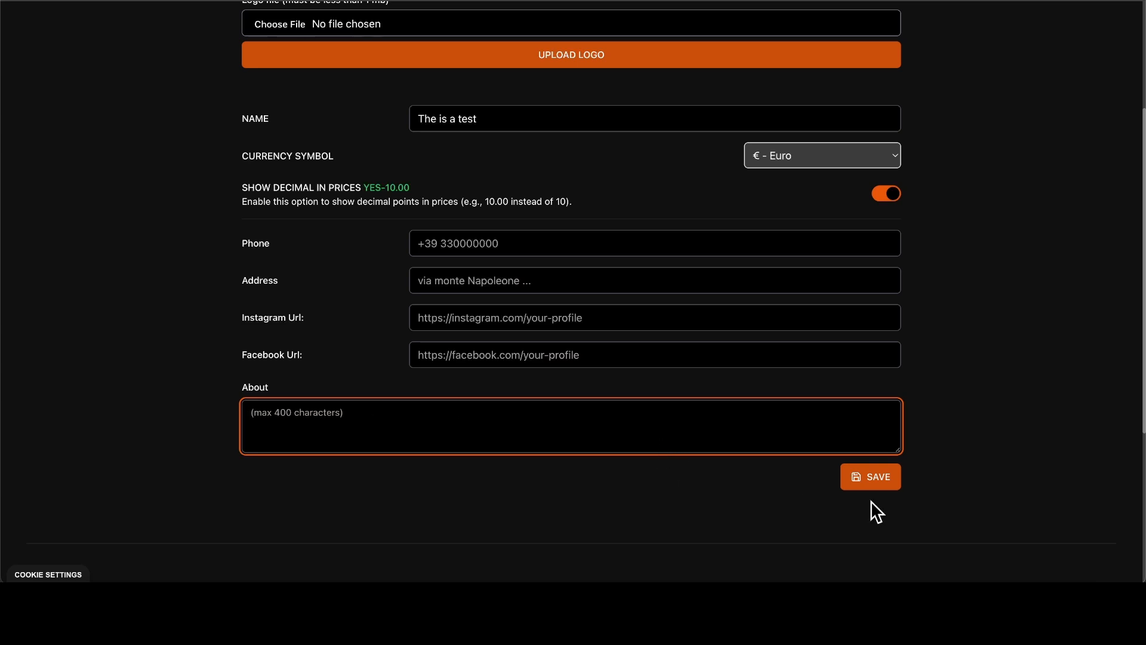
pyautogui.click(887, 487)
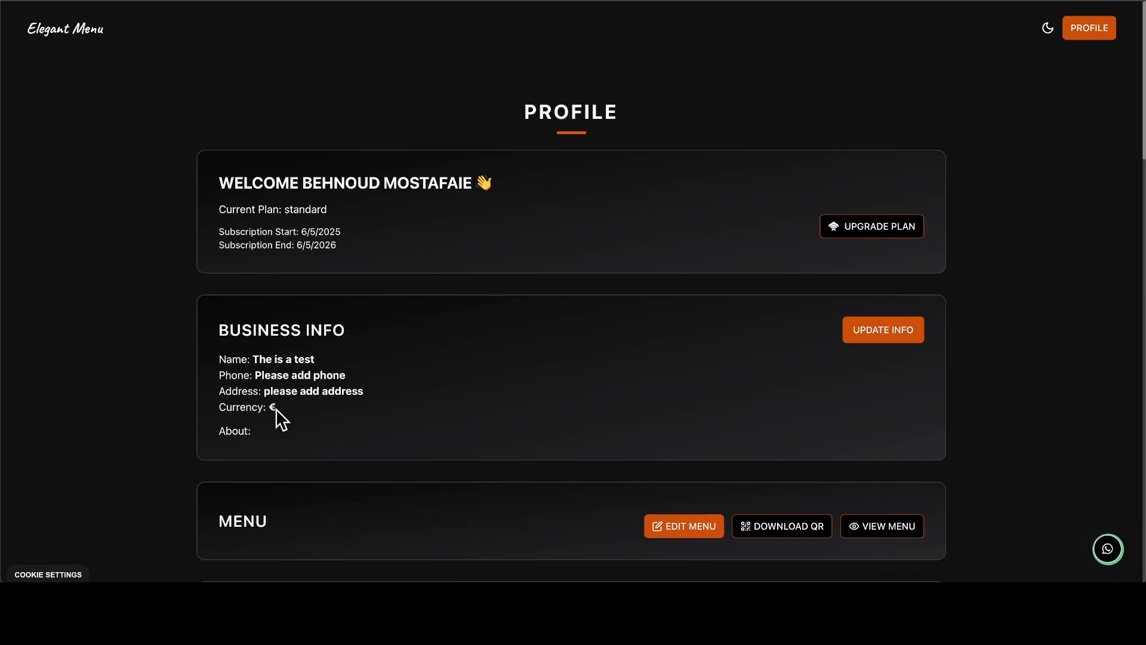
# Open the menu for editing and add a new category named drinks
pyautogui.scroll(-3, 586, 286)
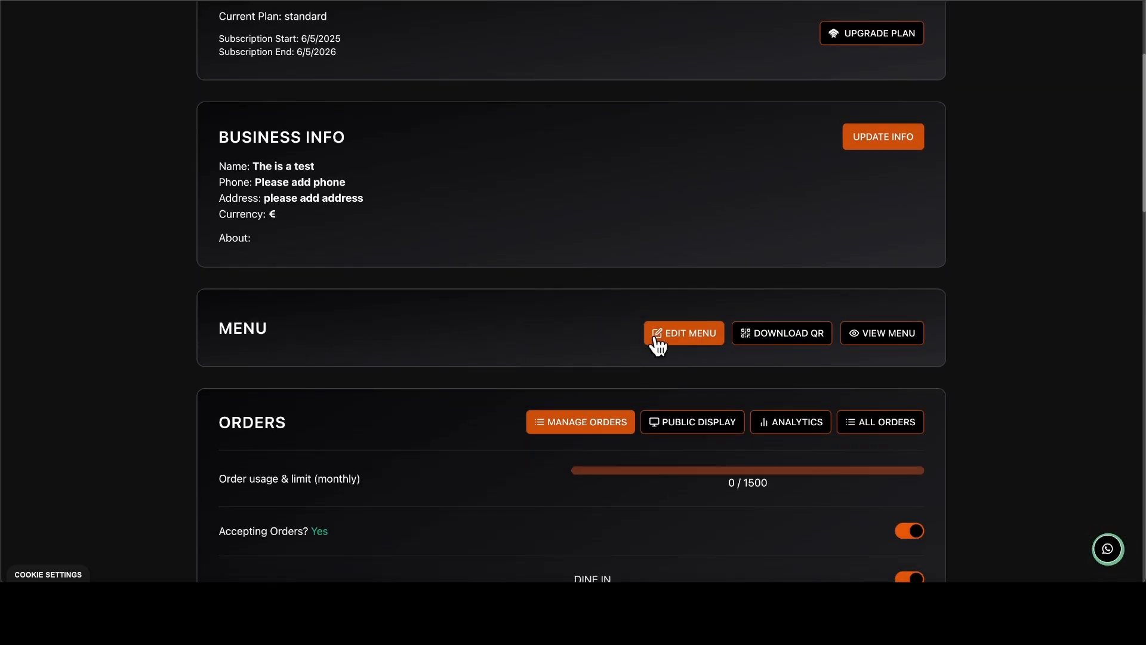
pyautogui.click(684, 335)
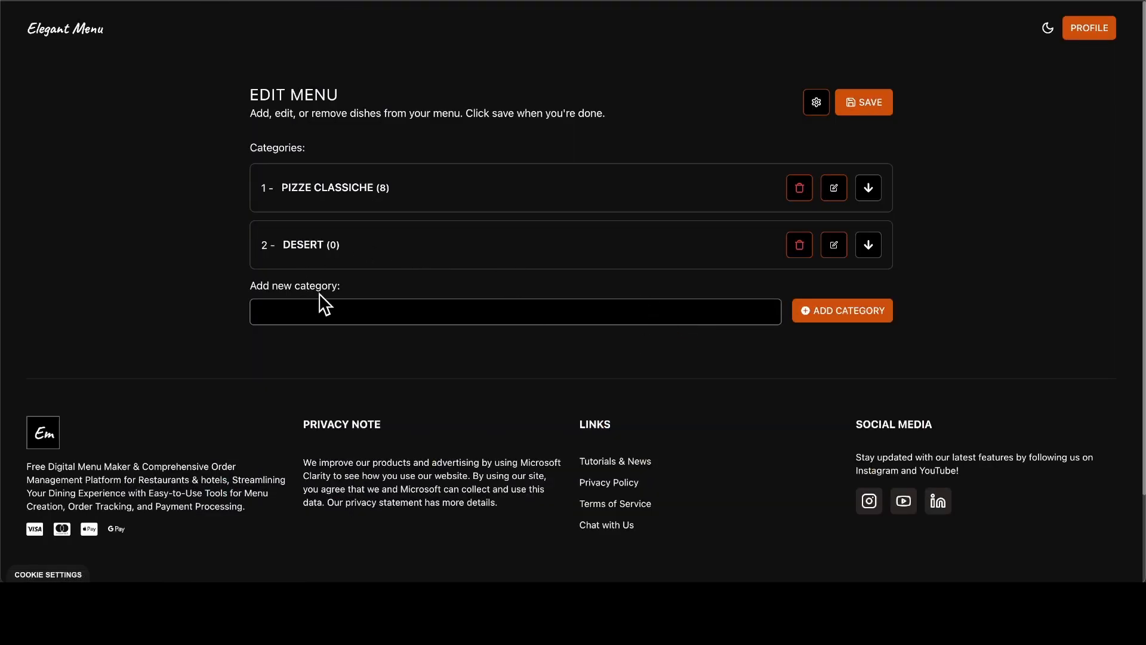
pyautogui.click(360, 308)
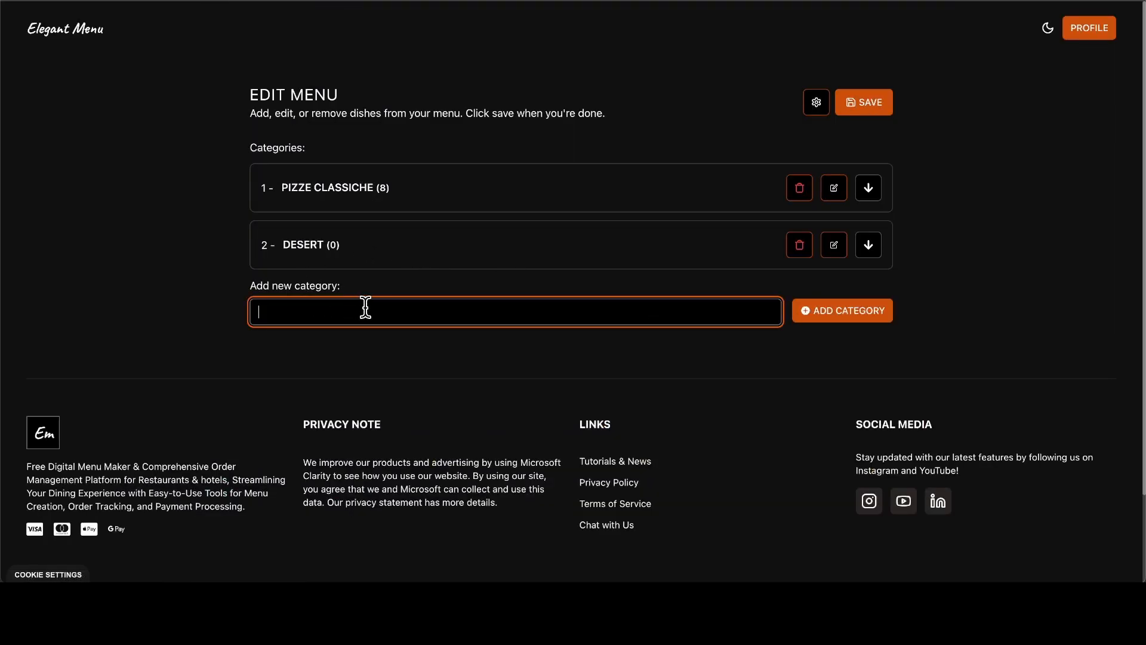
pyautogui.write('drinks')
pyautogui.press('Return')
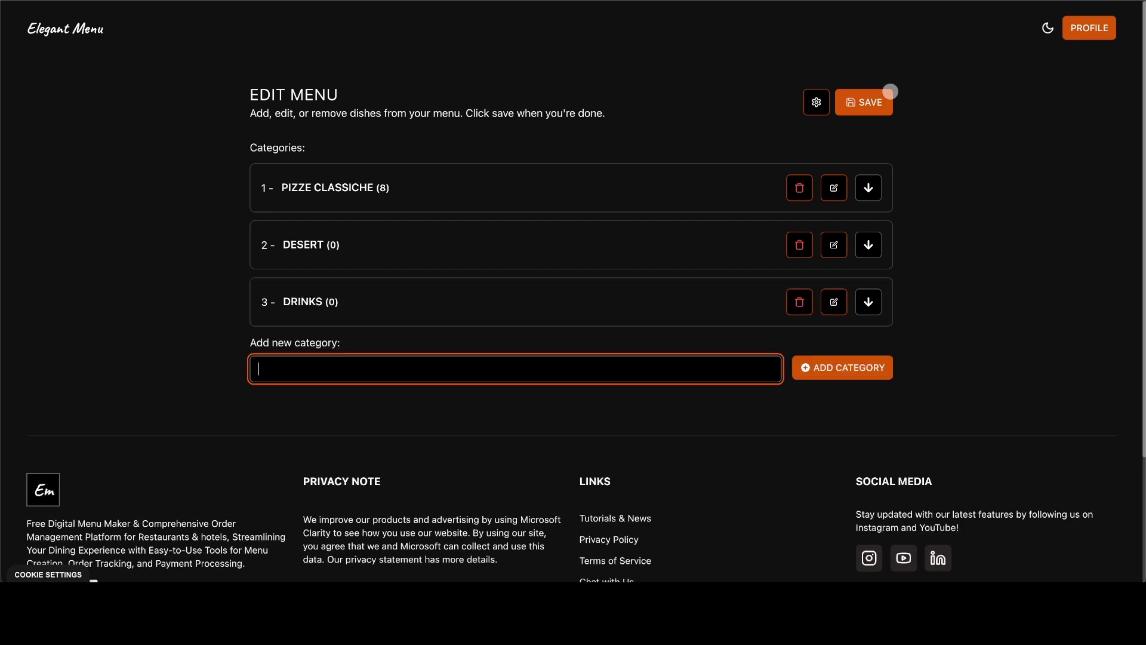
# Fill in a new item in the Drinks category with the name Coke, description coke and price 2
pyautogui.click(465, 315)
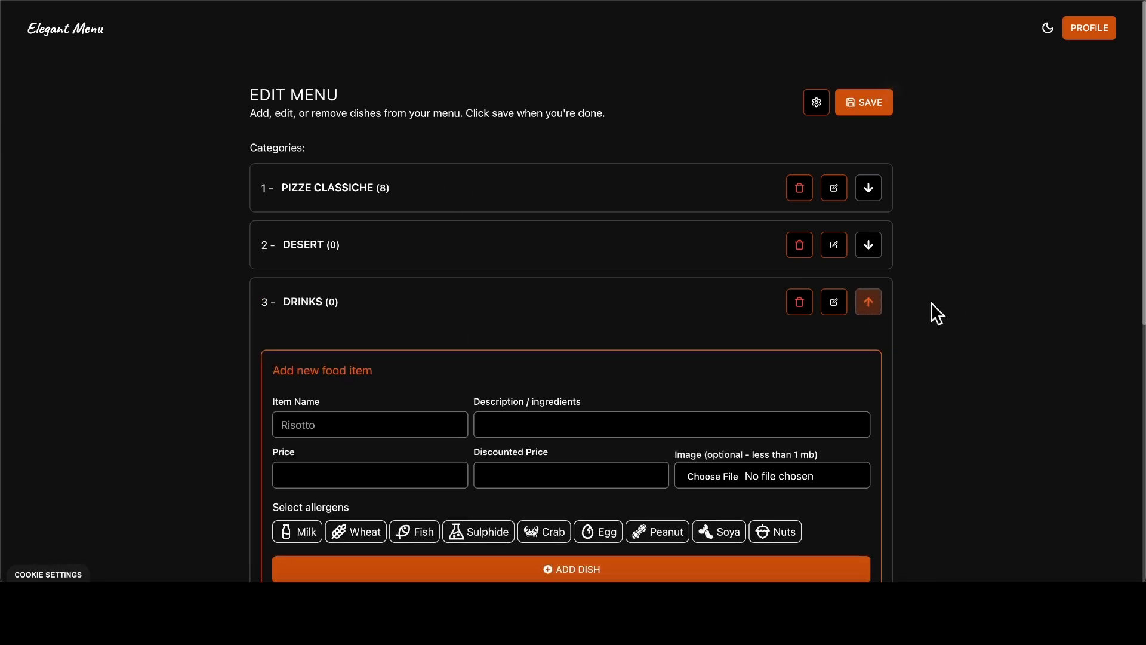
pyautogui.scroll(-3, 581, 299)
pyautogui.click(404, 240)
pyautogui.write('Coke')
pyautogui.click(545, 239)
pyautogui.write('coke')
pyautogui.click(376, 295)
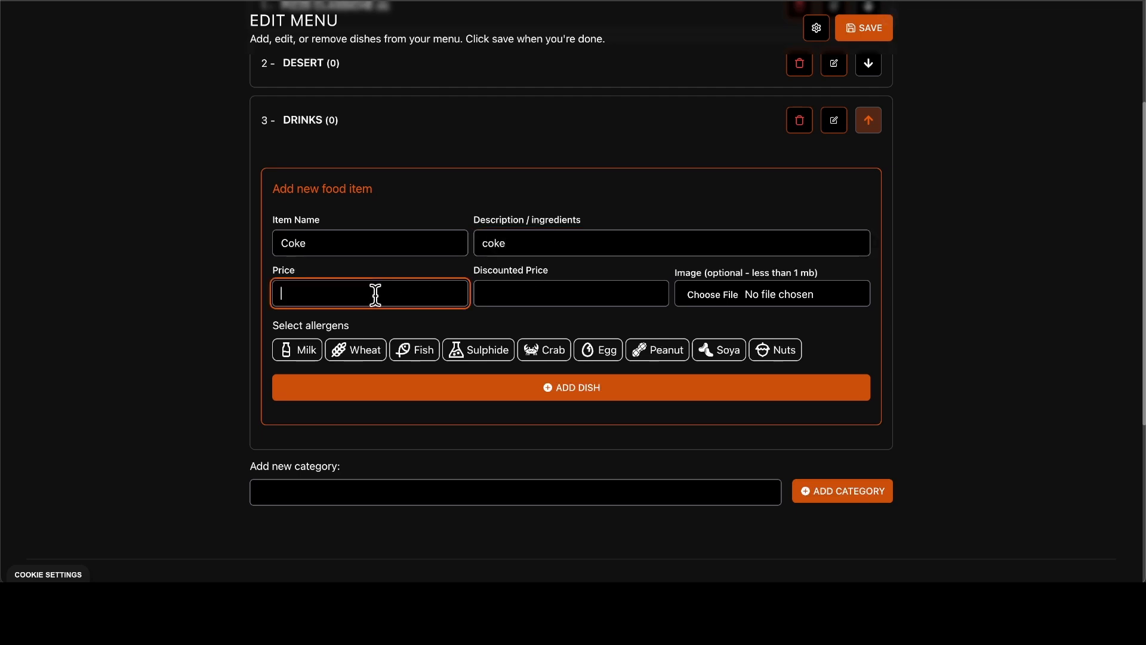
pyautogui.write('2')
# Mark Sulphide as the new item's allergen and add the item to the Drinks category
pyautogui.click(472, 350)
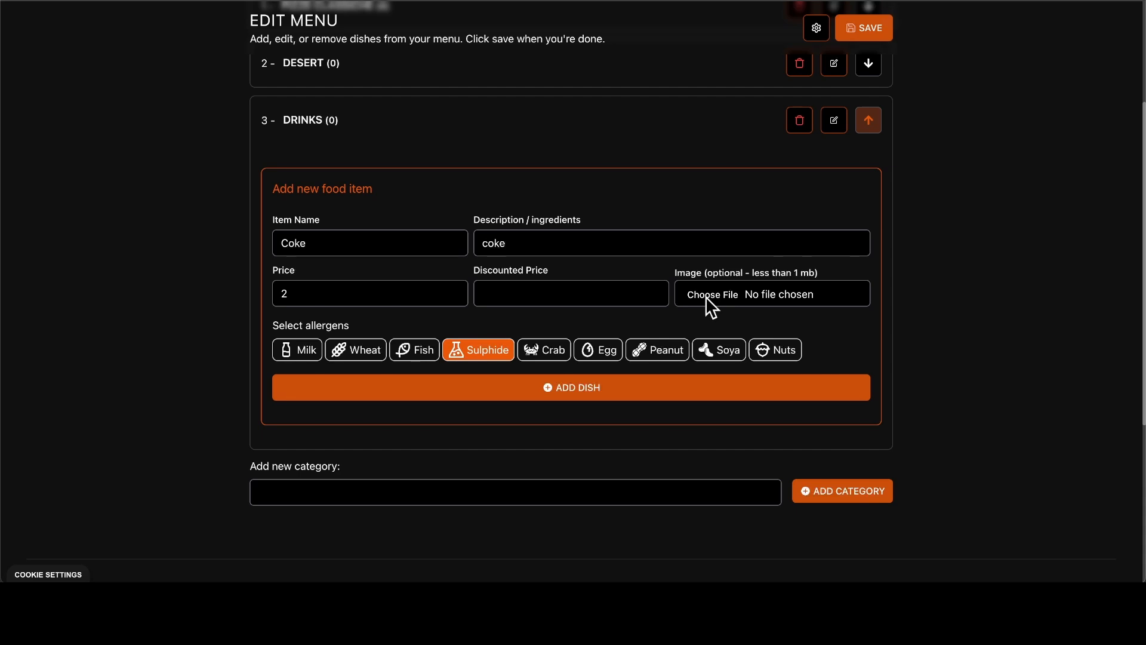
pyautogui.click(520, 291)
pyautogui.click(389, 292)
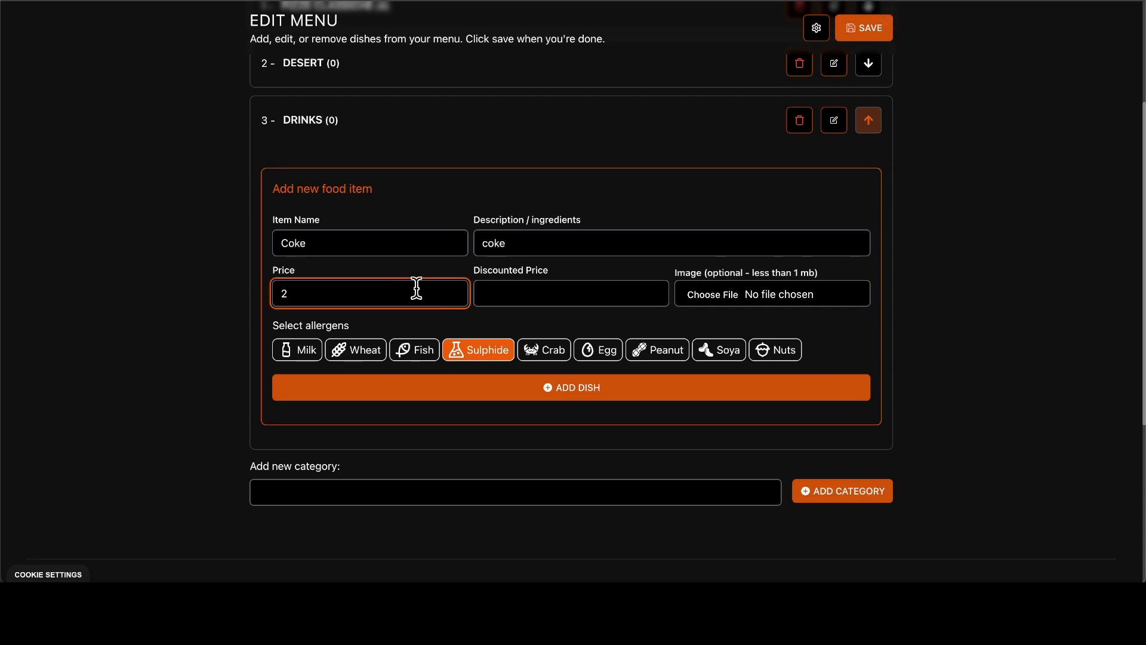
pyautogui.write('2')
pyautogui.press('Return')
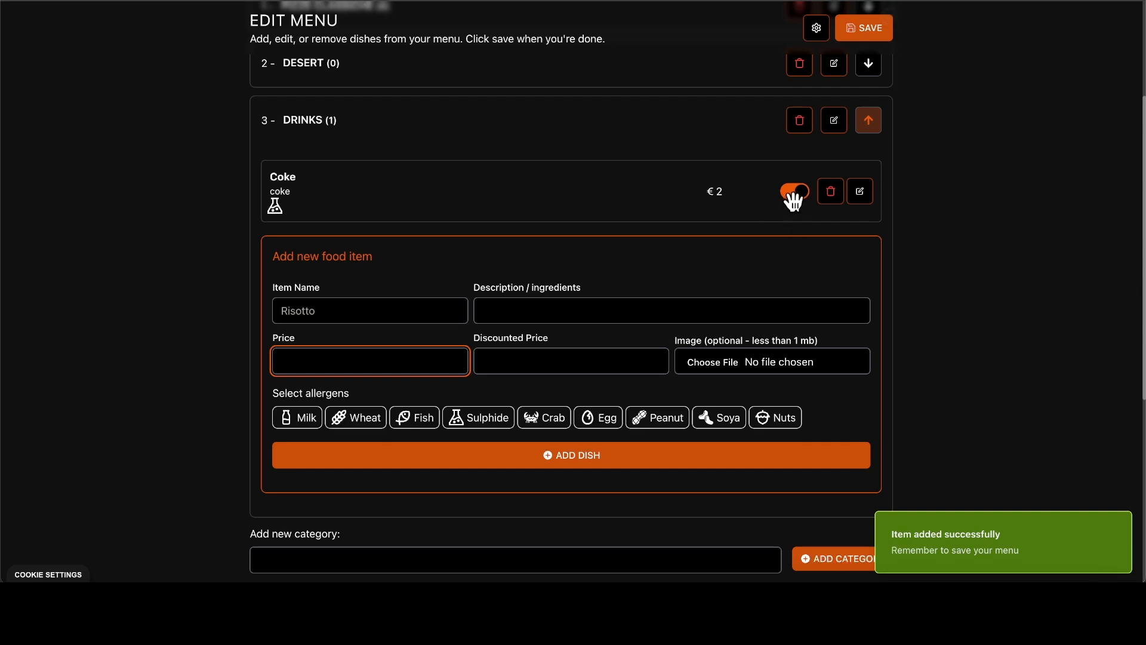
# Switch the Coke item off and back on
pyautogui.scroll(1, 700, 223)
pyautogui.scroll(1, 701, 224)
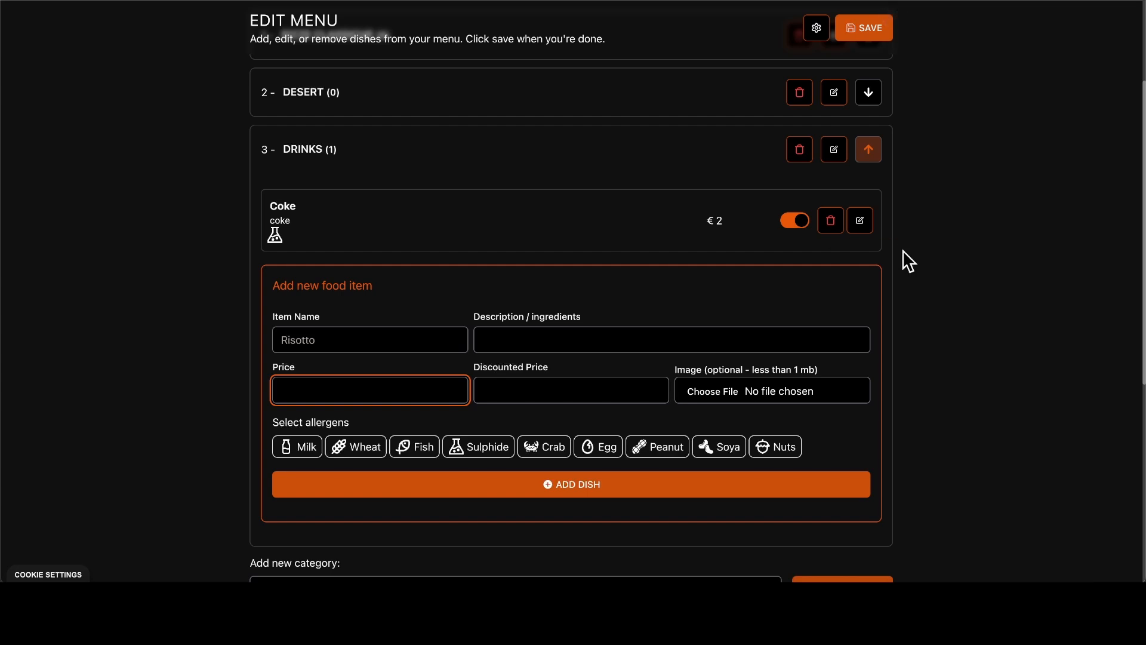
pyautogui.click(796, 222)
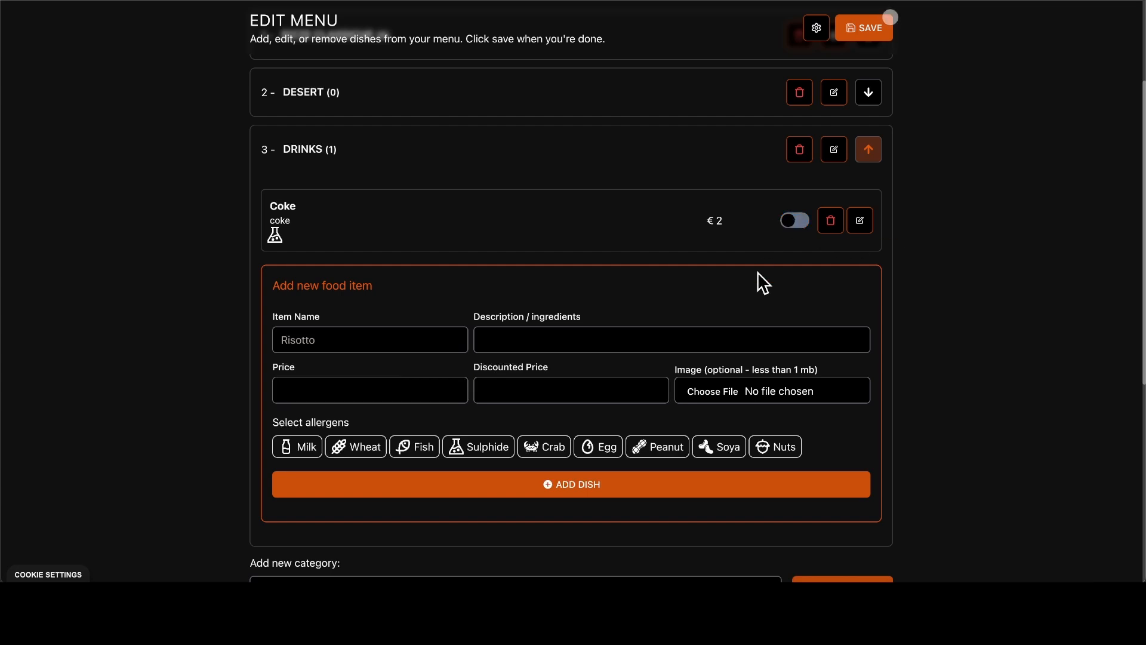
pyautogui.click(797, 222)
# Move a dish up in the Pizze Classiche category, collapse the category and save the menu
pyautogui.scroll(3, 714, 263)
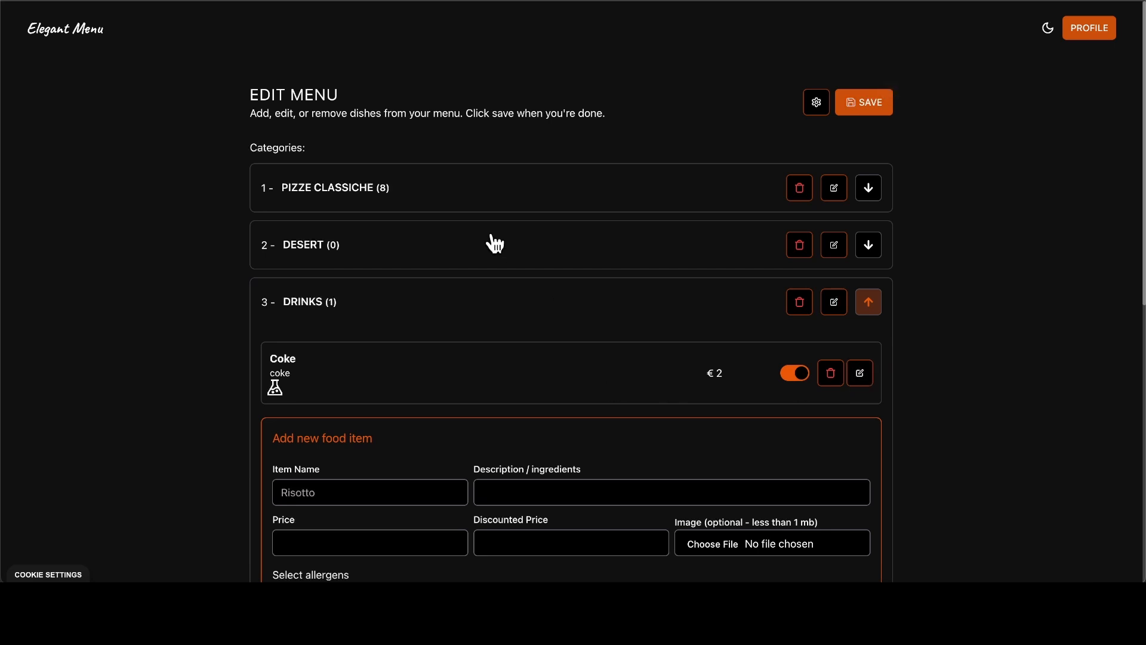
pyautogui.click(488, 304)
pyautogui.click(501, 189)
pyautogui.scroll(-1, 430, 294)
pyautogui.moveTo(429, 294); pyautogui.dragTo(435, 226)
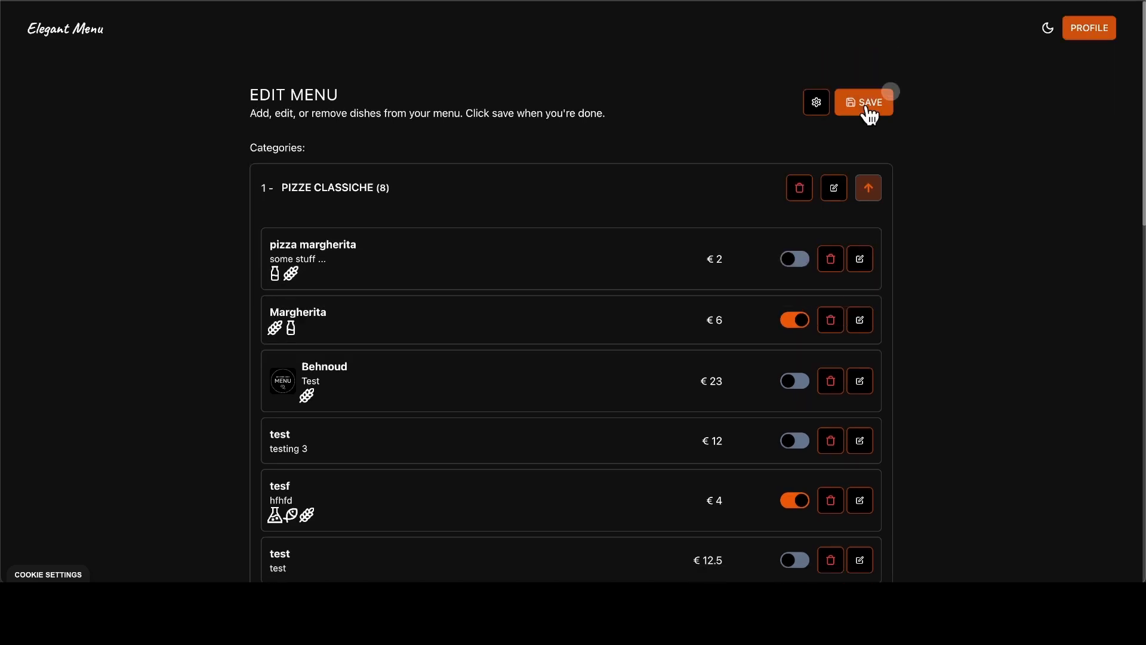
pyautogui.click(619, 196)
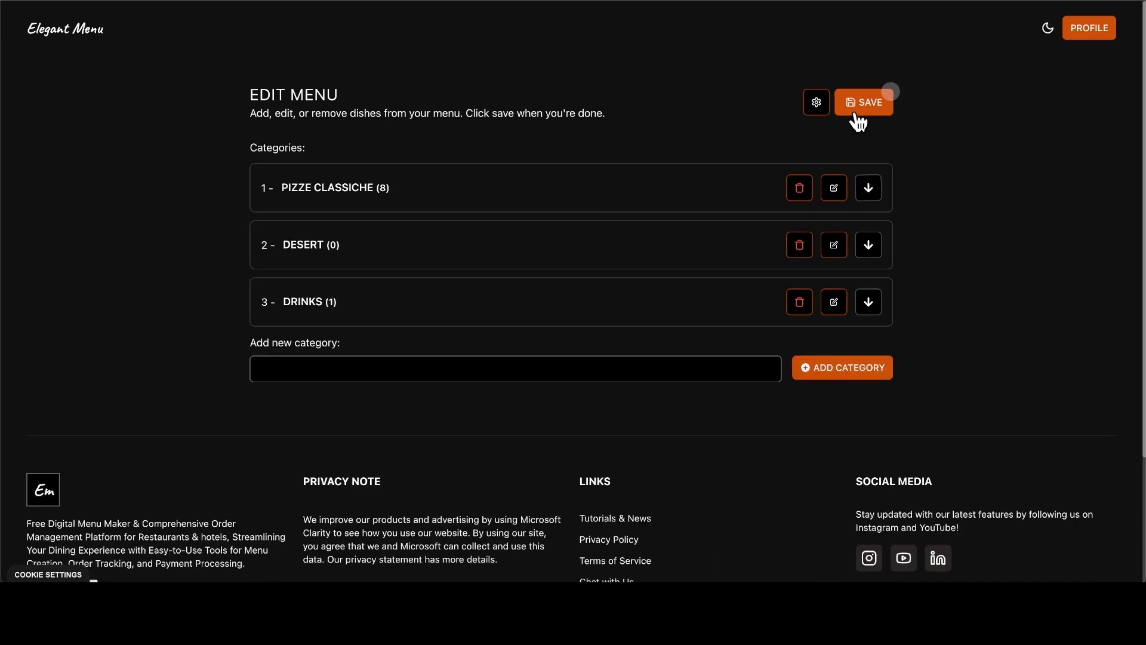
pyautogui.click(875, 111)
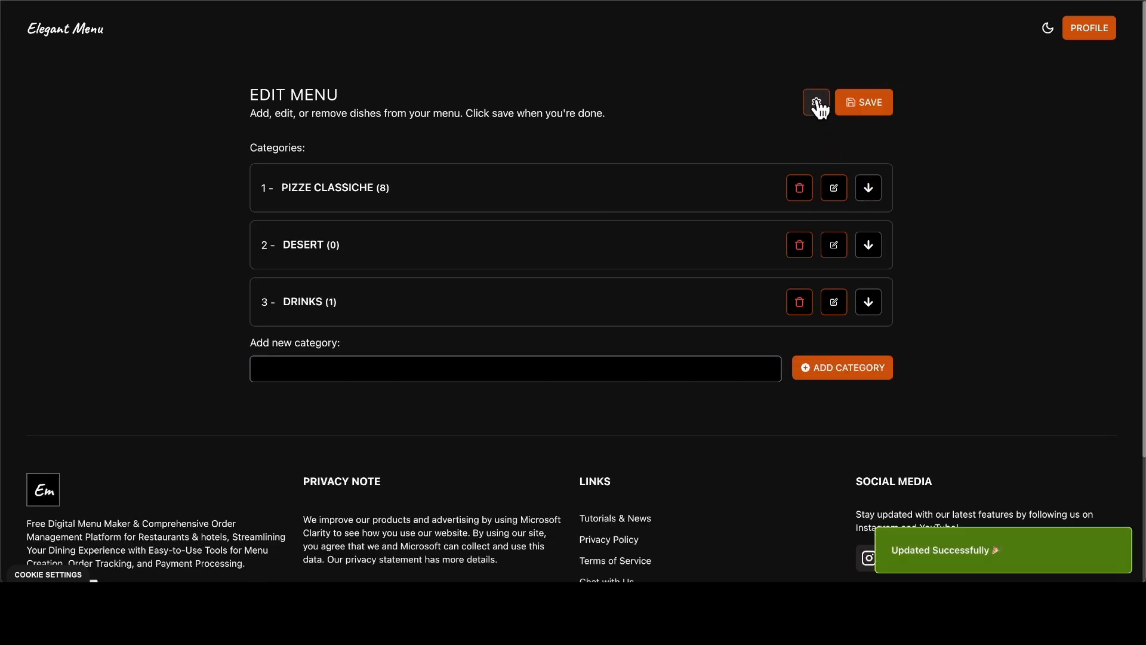
# Confirm the menu settings with photo display off and Italiano as the menu language, and save the menu
pyautogui.click(815, 104)
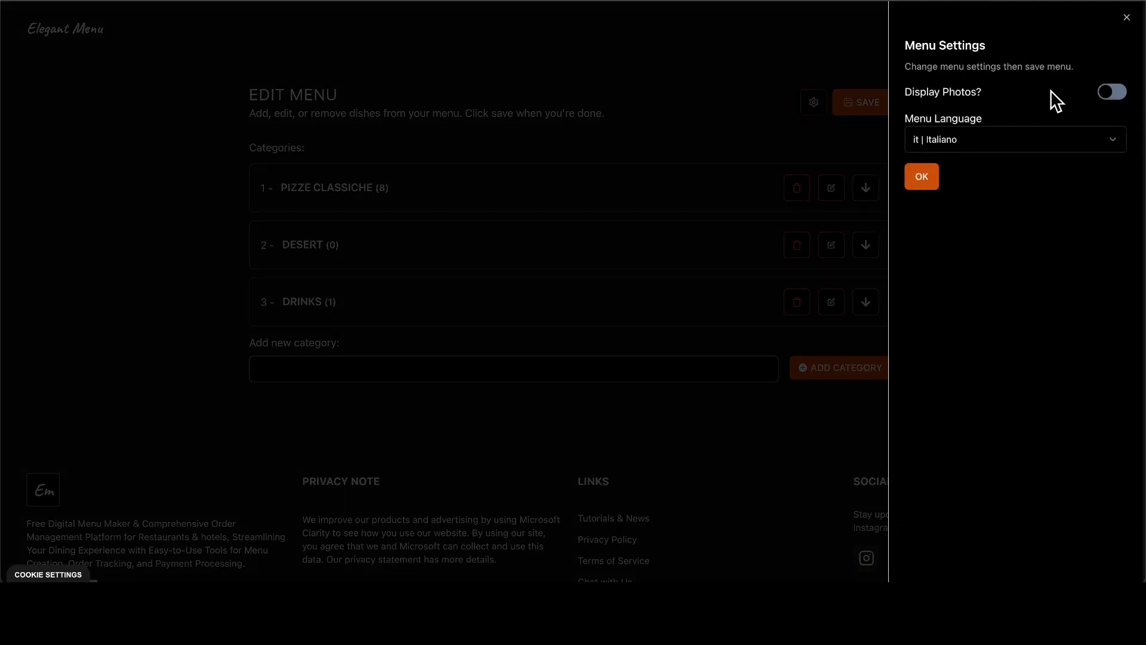
pyautogui.click(1116, 95)
pyautogui.click(1107, 96)
pyautogui.click(976, 141)
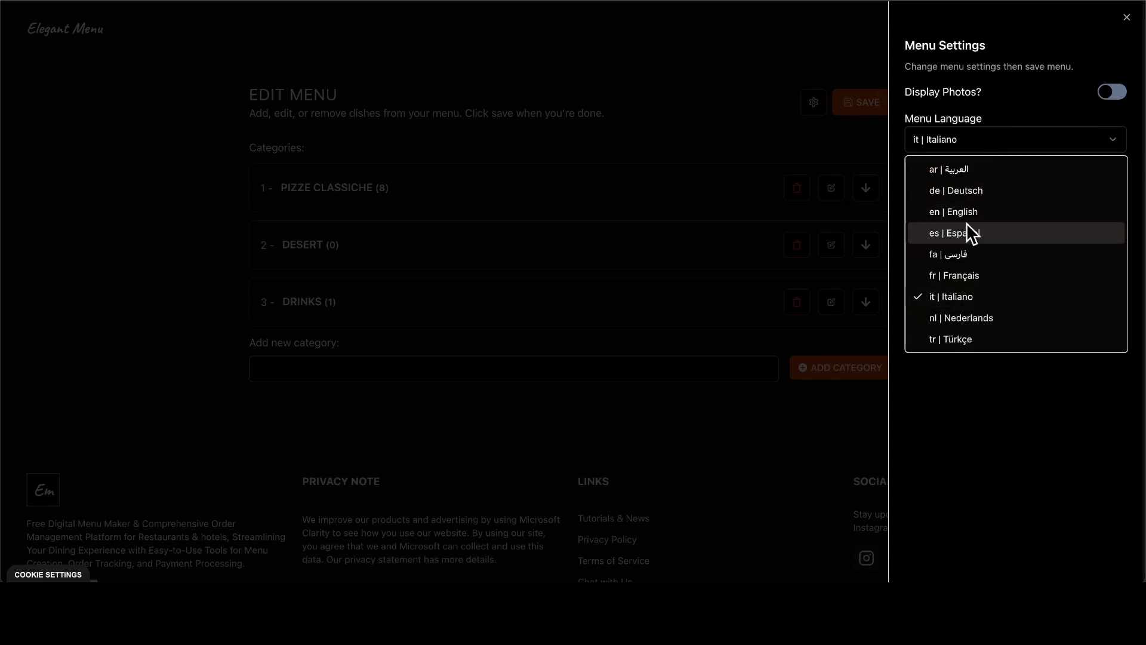
pyautogui.click(972, 408)
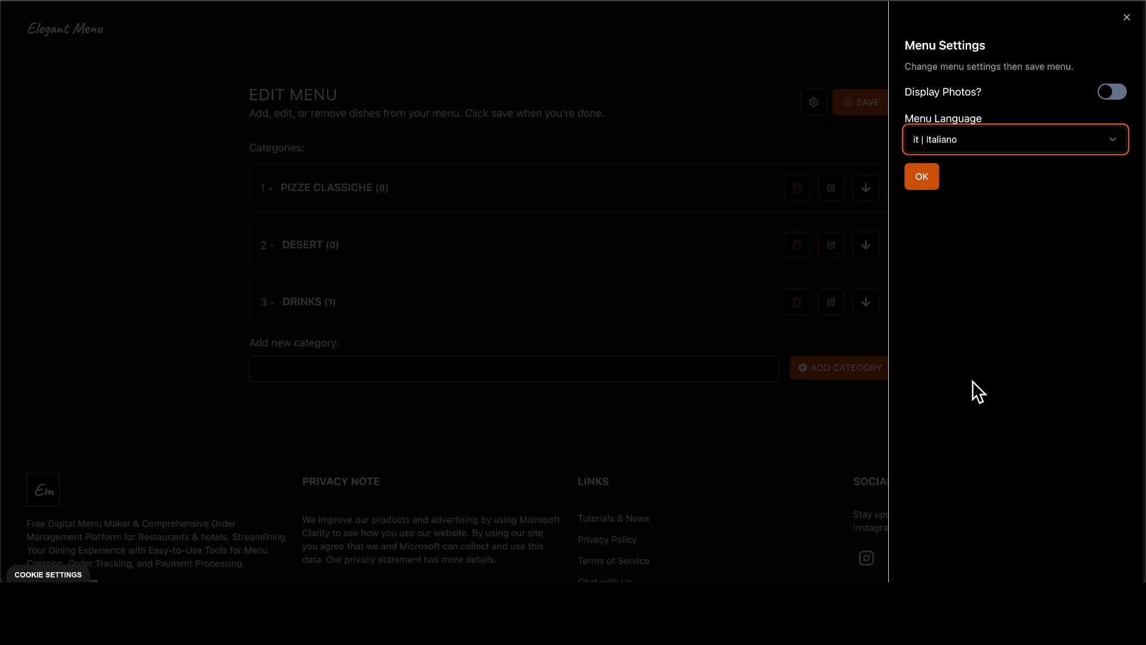
pyautogui.click(921, 177)
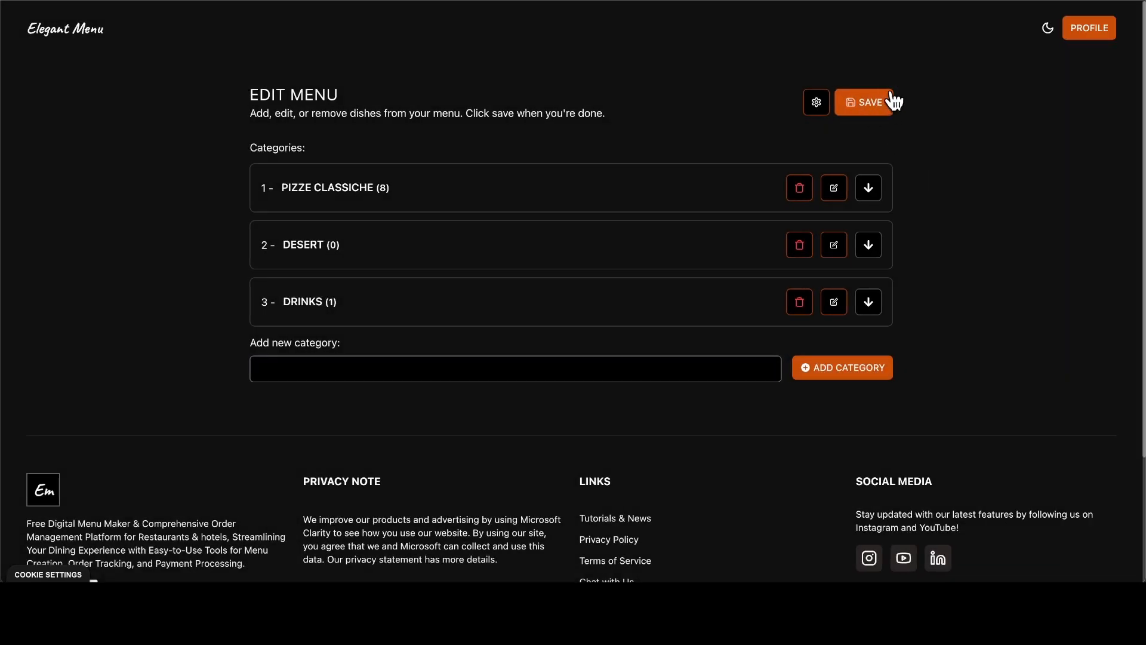
pyautogui.click(864, 103)
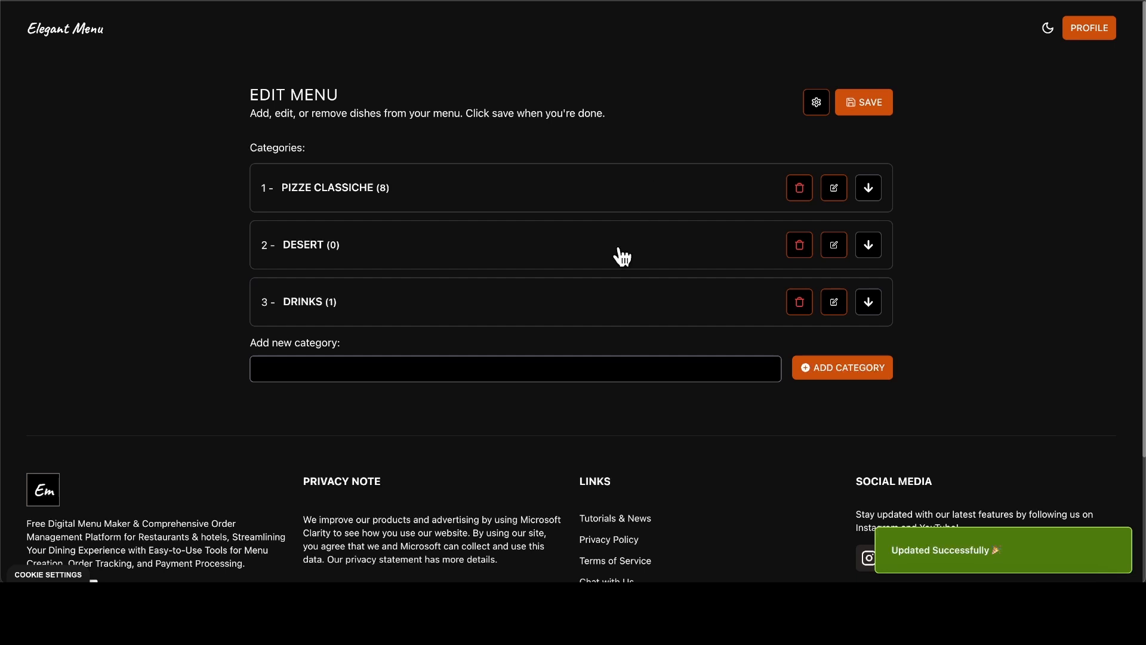
# Return to the profile page and bring up the order settings
pyautogui.scroll(-3, 621, 257)
pyautogui.scroll(3, 645, 299)
pyautogui.click(1098, 36)
pyautogui.scroll(-3, 513, 299)
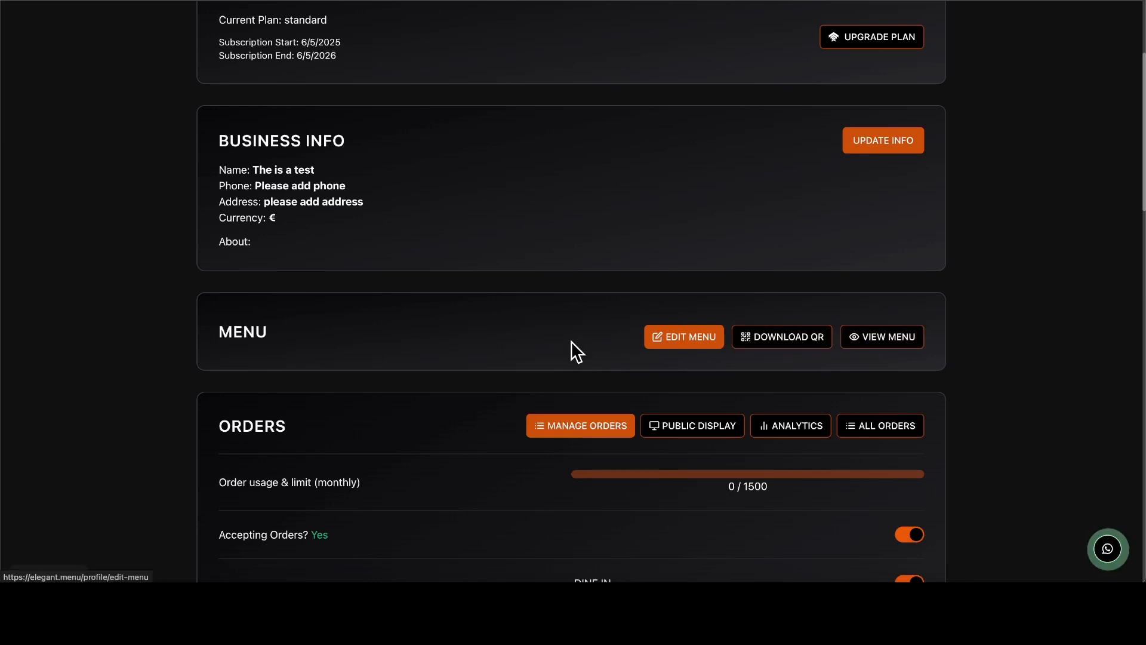
pyautogui.scroll(-3, 537, 320)
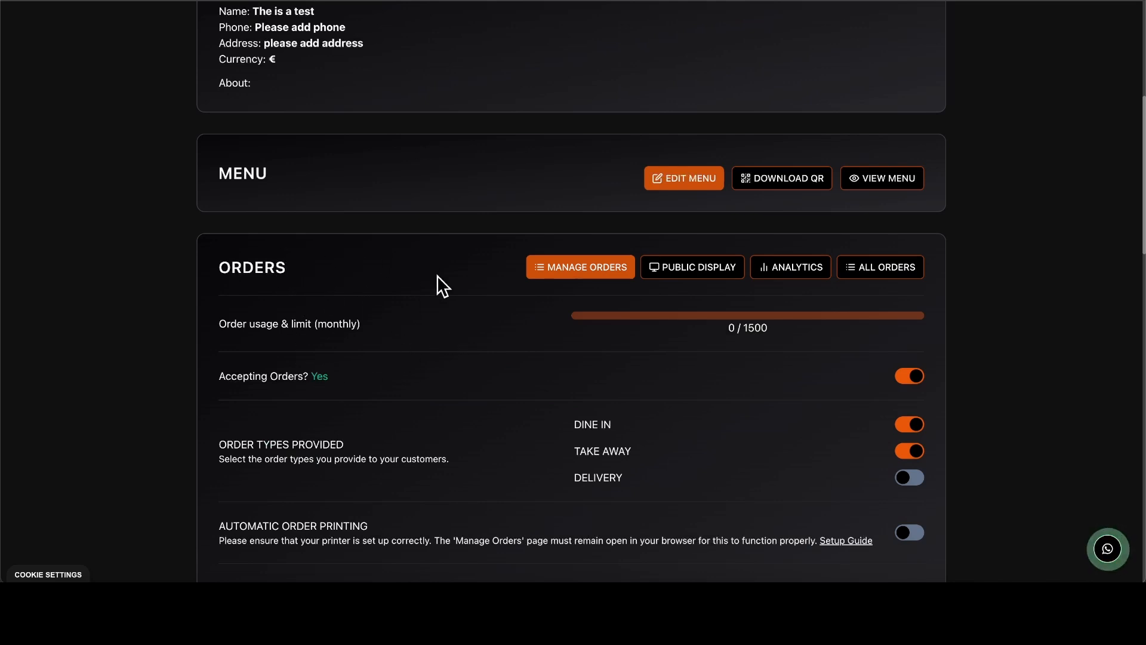
pyautogui.scroll(-1, 440, 276)
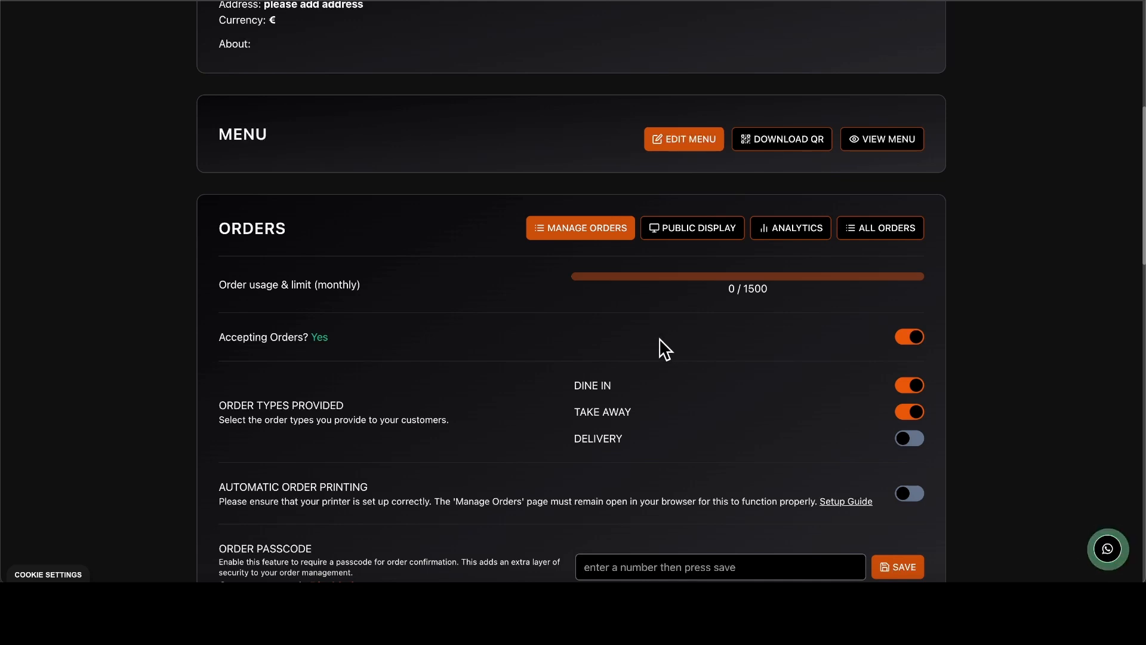
# Switch order acceptance off and back on
pyautogui.click(908, 339)
pyautogui.click(913, 343)
# Disable the Dine In order type and enable Delivery
pyautogui.scroll(-1, 624, 358)
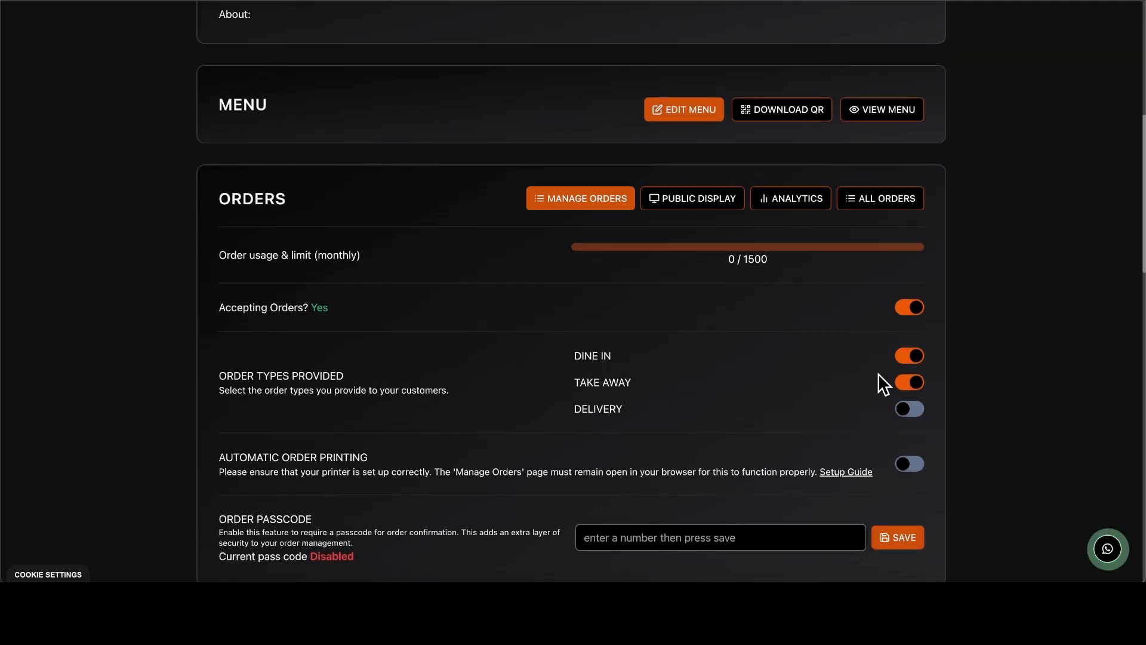
pyautogui.click(911, 357)
pyautogui.click(908, 409)
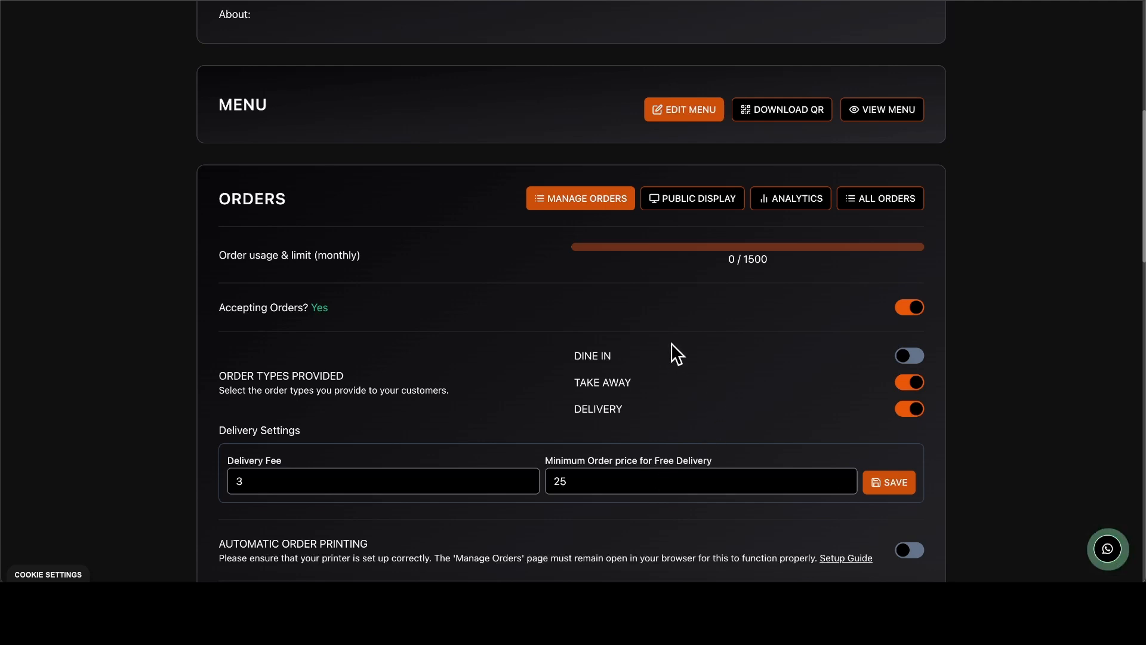
# Look through the delivery, automatic printing and order passcode settings, and the restaurant news, Telegram and payments sections
pyautogui.scroll(-4, 672, 345)
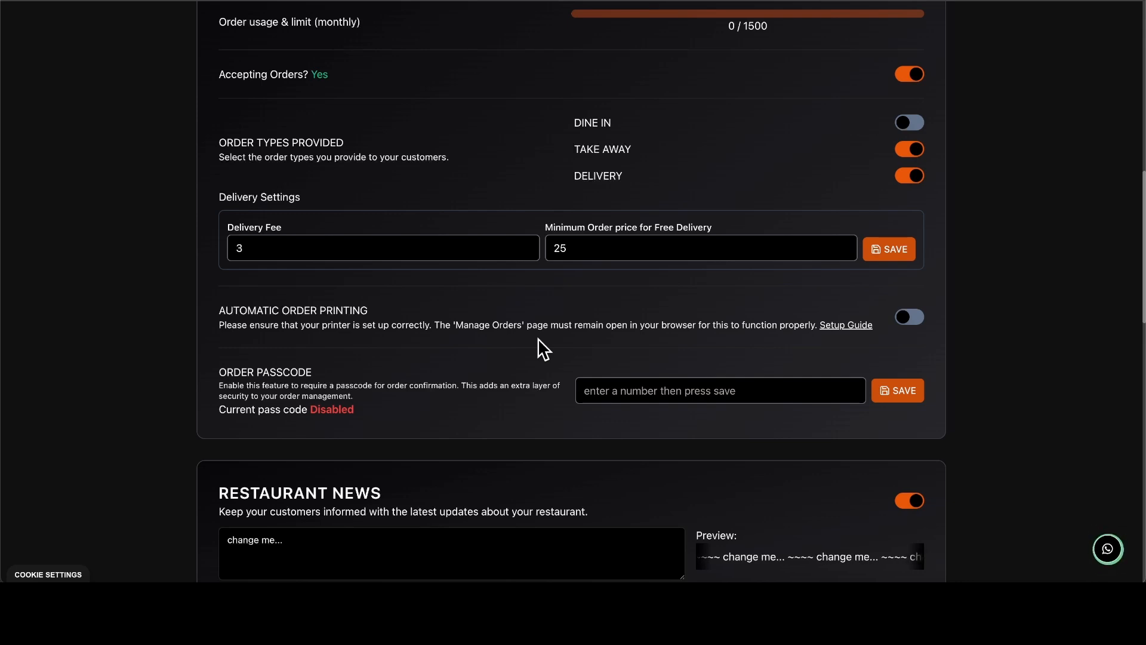
pyautogui.scroll(-1, 538, 338)
pyautogui.click(591, 363)
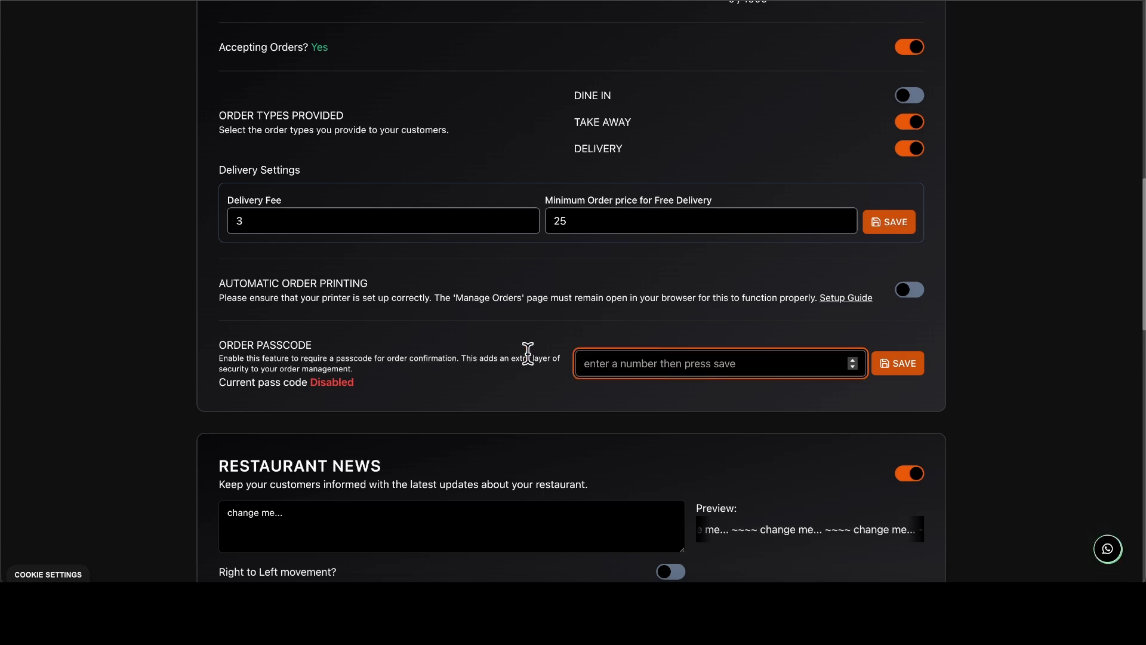
pyautogui.scroll(5, 537, 370)
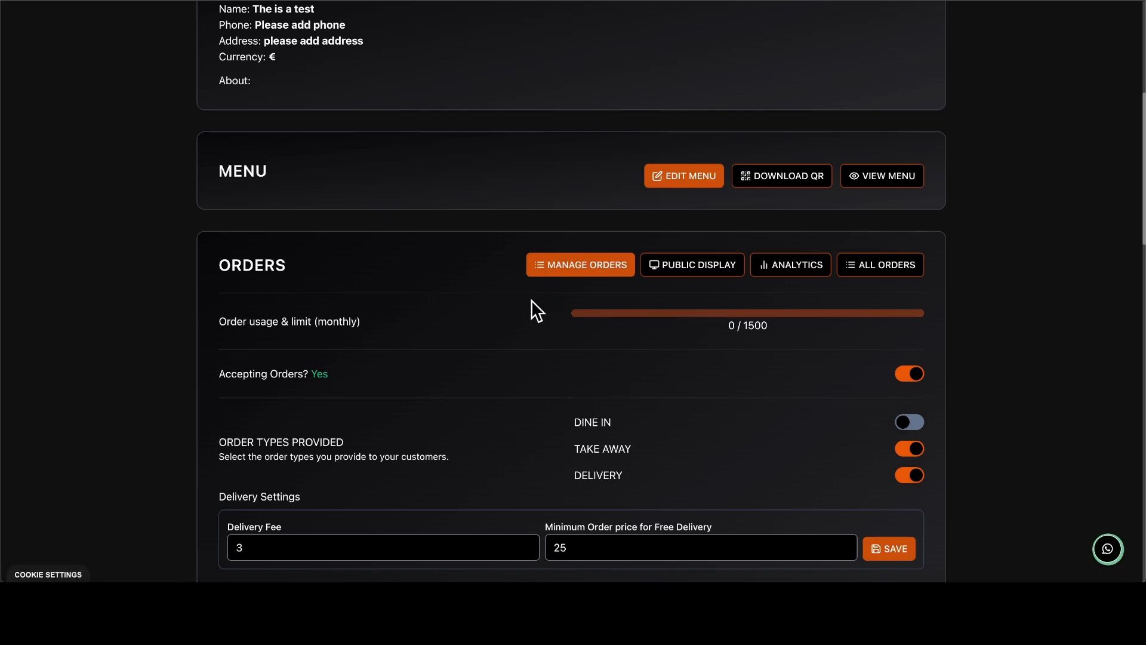
pyautogui.scroll(-11, 520, 314)
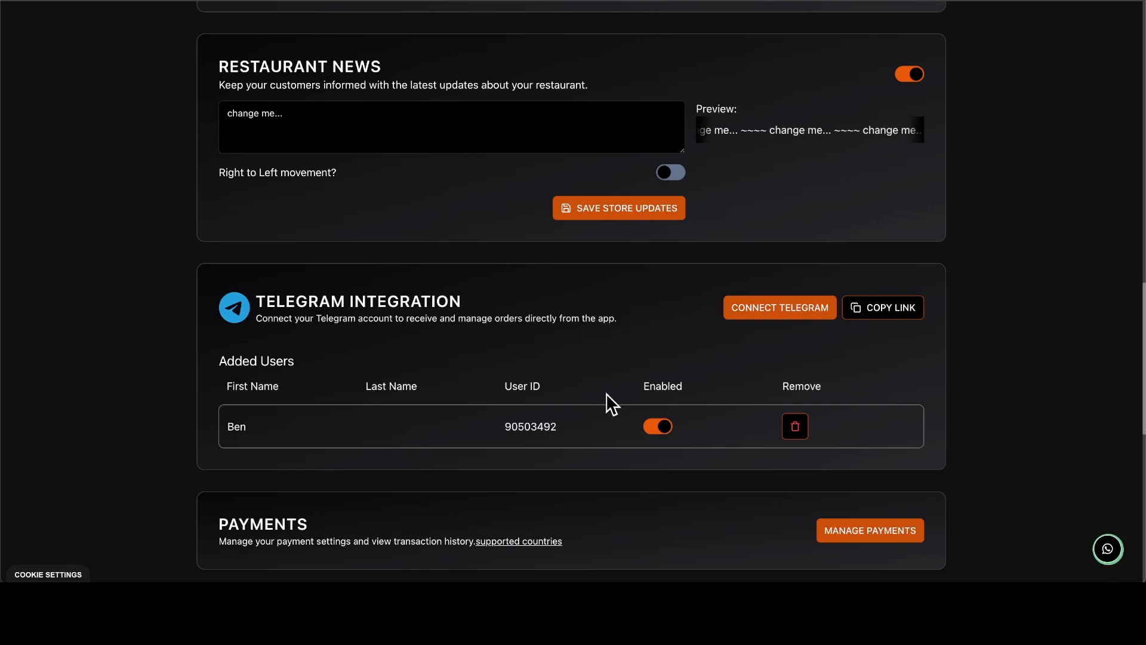
# View the order management board from the profile's orders section, and return to the profile page
pyautogui.scroll(8, 615, 389)
pyautogui.scroll(6, 617, 378)
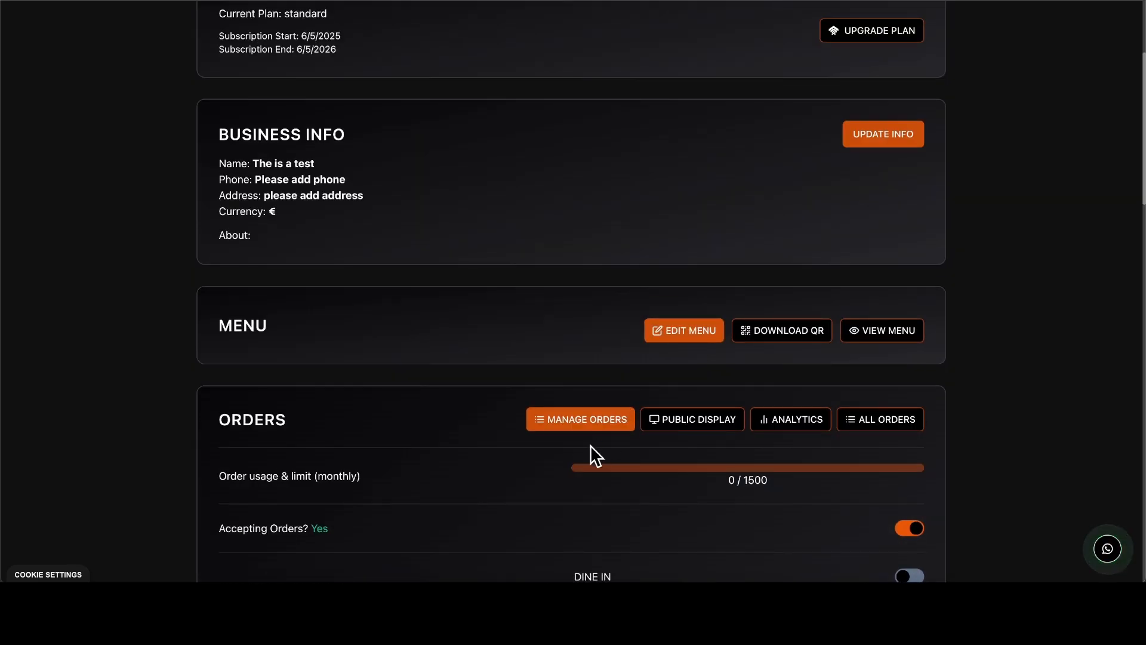
pyautogui.click(561, 419)
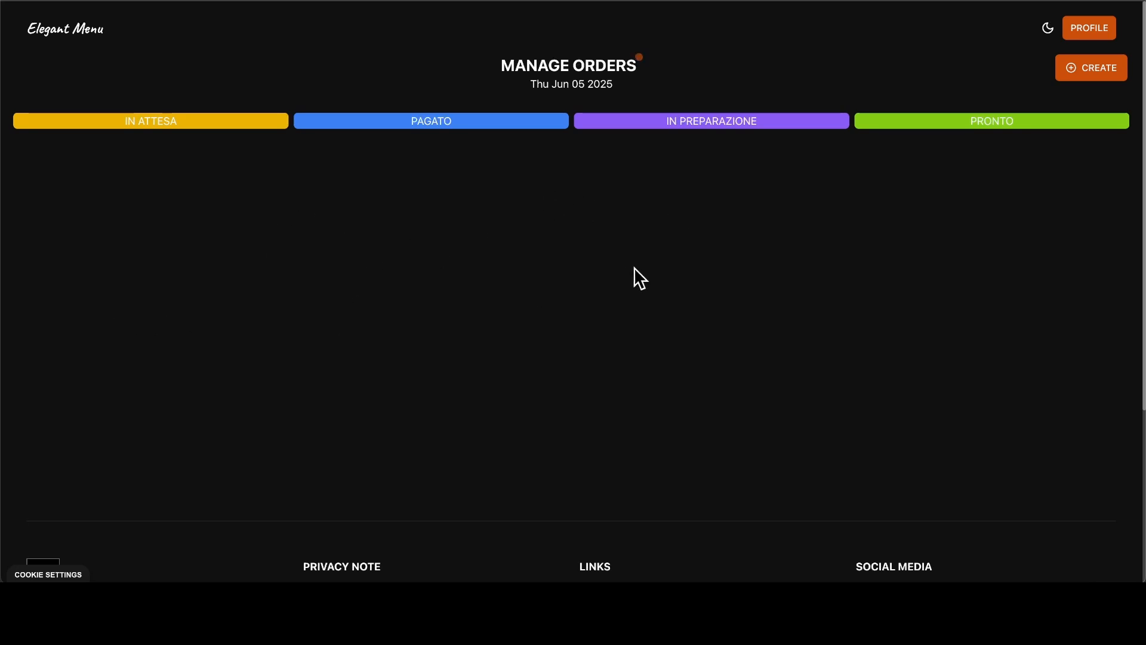
pyautogui.hotkey('alt', 'Left')
# Look over the public order display with its status columns and menu QR code, and close it
pyautogui.scroll(-3, 475, 279)
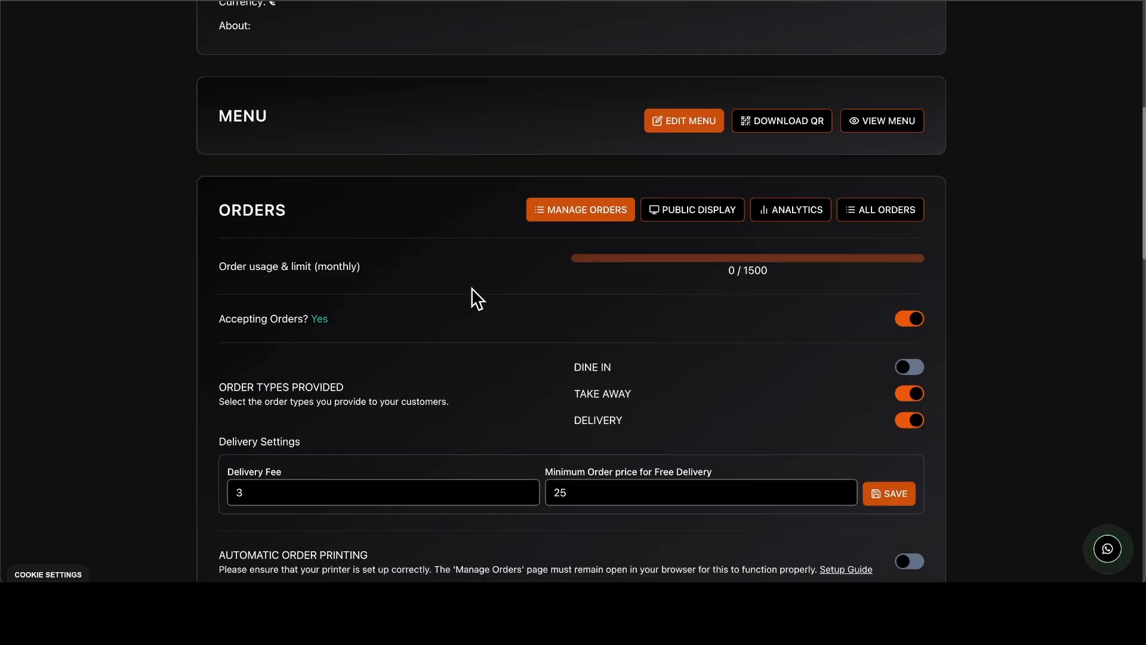
pyautogui.click(704, 214)
pyautogui.scroll(-2, 528, 235)
pyautogui.scroll(2, 528, 235)
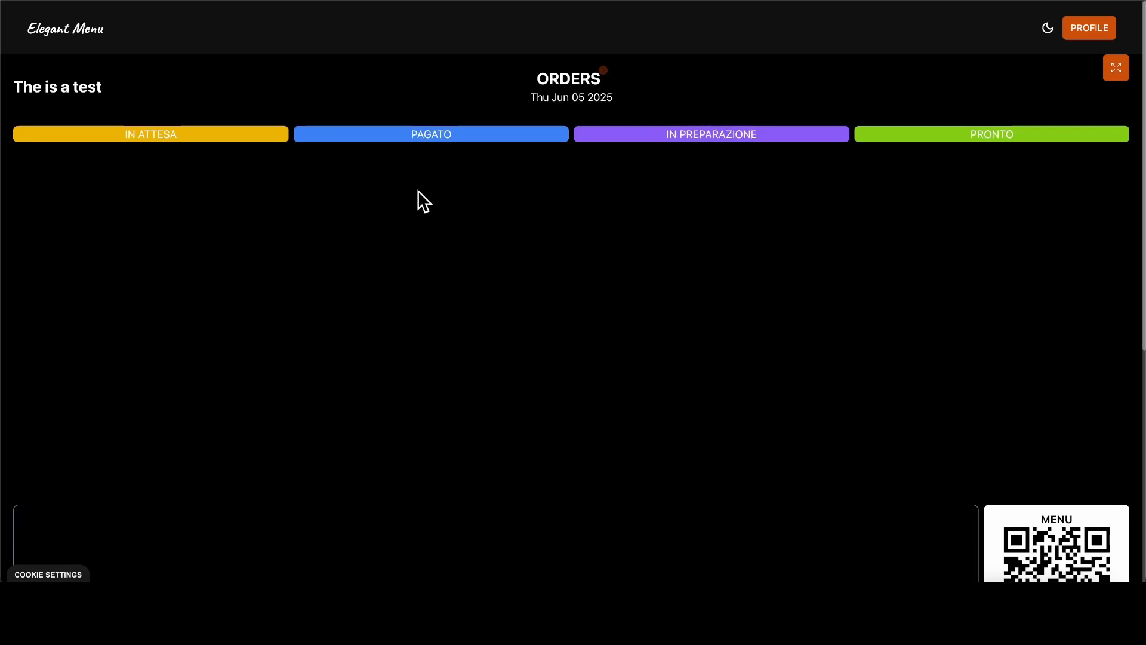
pyautogui.scroll(-1, 496, 218)
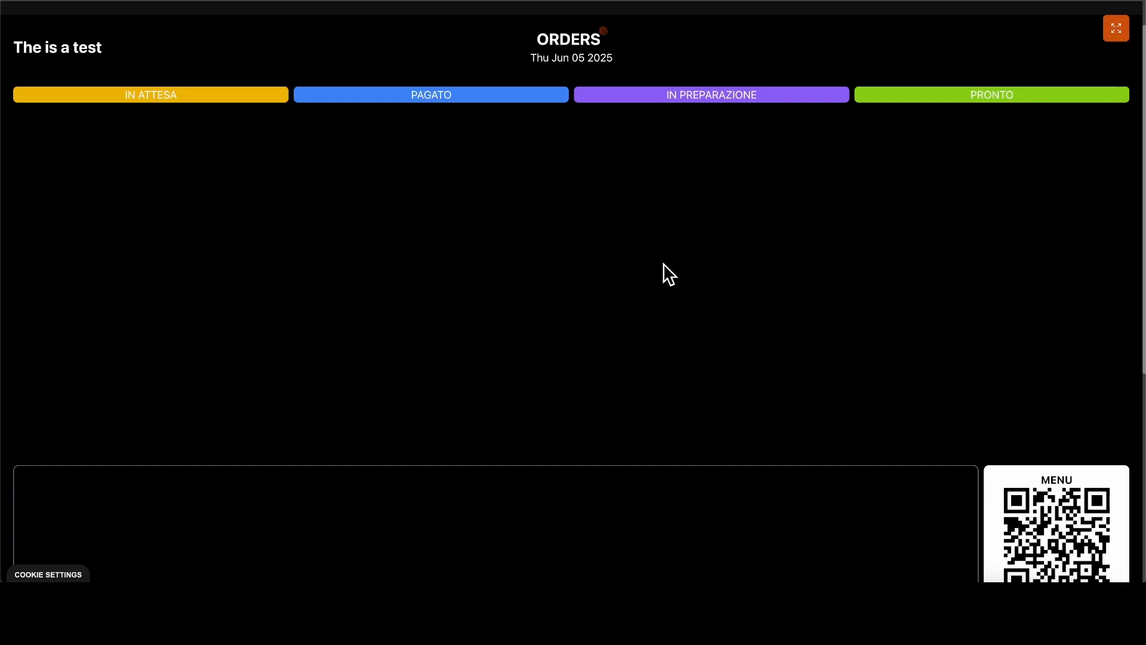
pyautogui.scroll(-1, 582, 251)
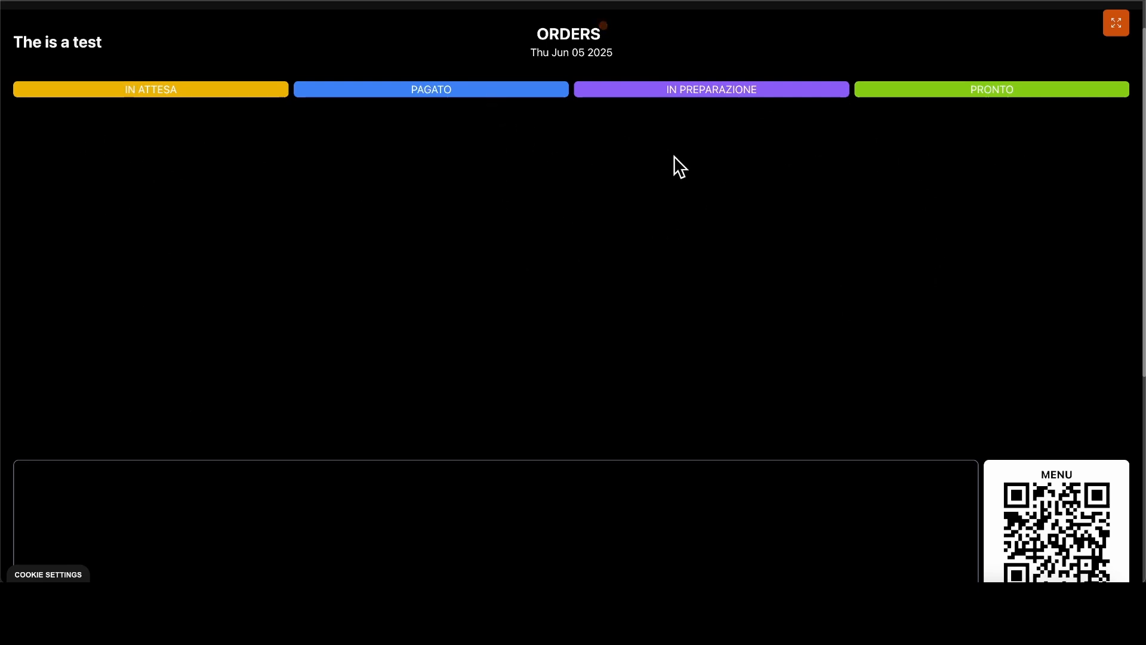
pyautogui.press('super+w')
# View the monthly order analytics and the full orders list, returning to the profile page
pyautogui.scroll(-1, 553, 221)
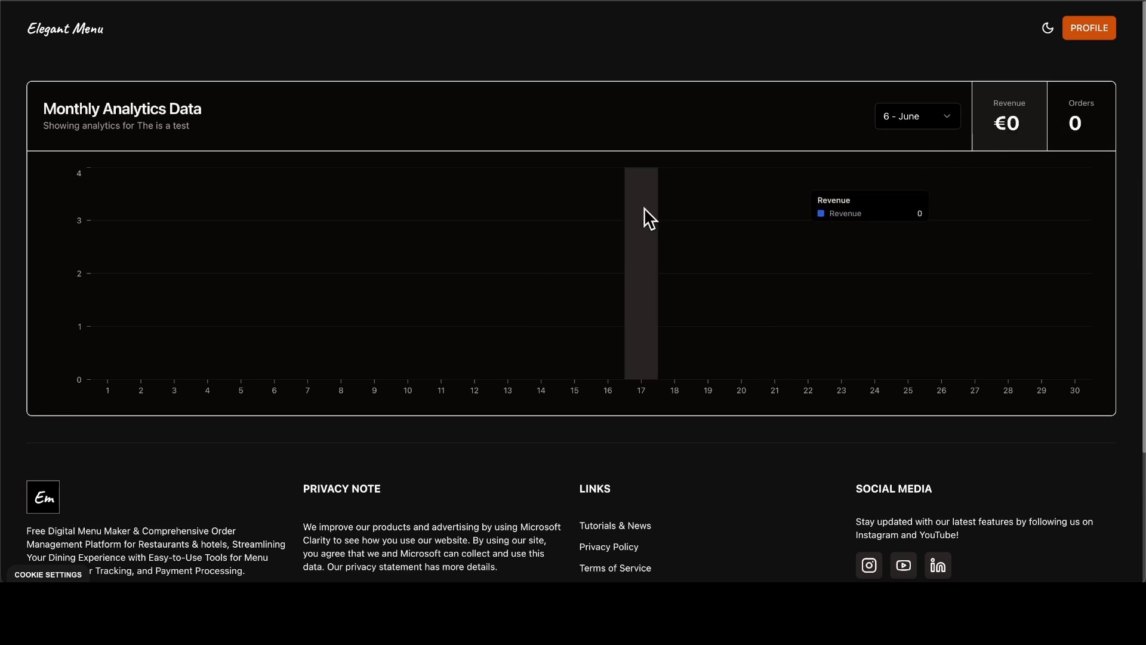
pyautogui.hotkey('alt', 'Left')
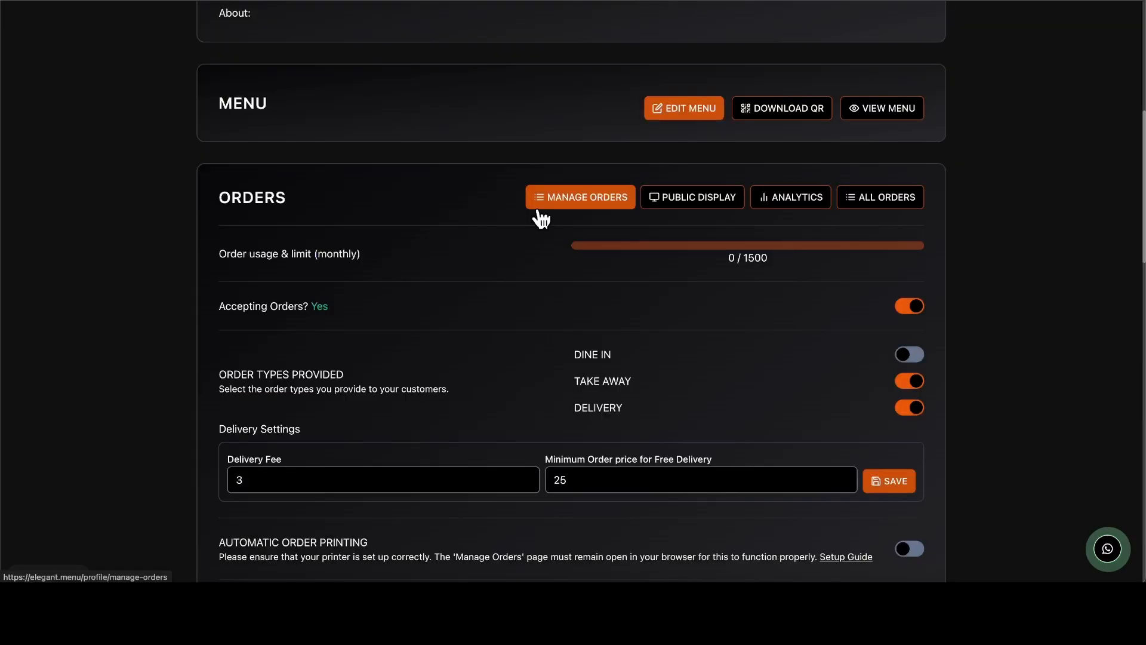
pyautogui.click(887, 200)
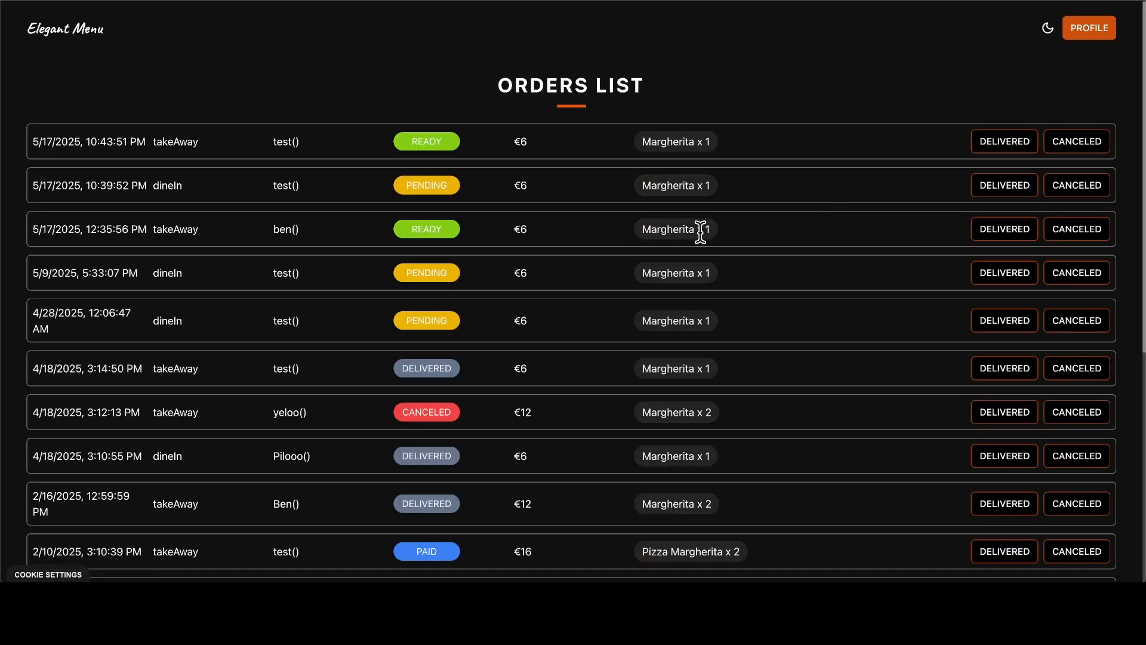
pyautogui.scroll(-10, 286, 252)
pyautogui.scroll(10, 338, 274)
pyautogui.hotkey('alt', 'Left')
# Replace the restaurant news text with "we are closed on monday" and save the store updates
pyautogui.scroll(-6, 476, 256)
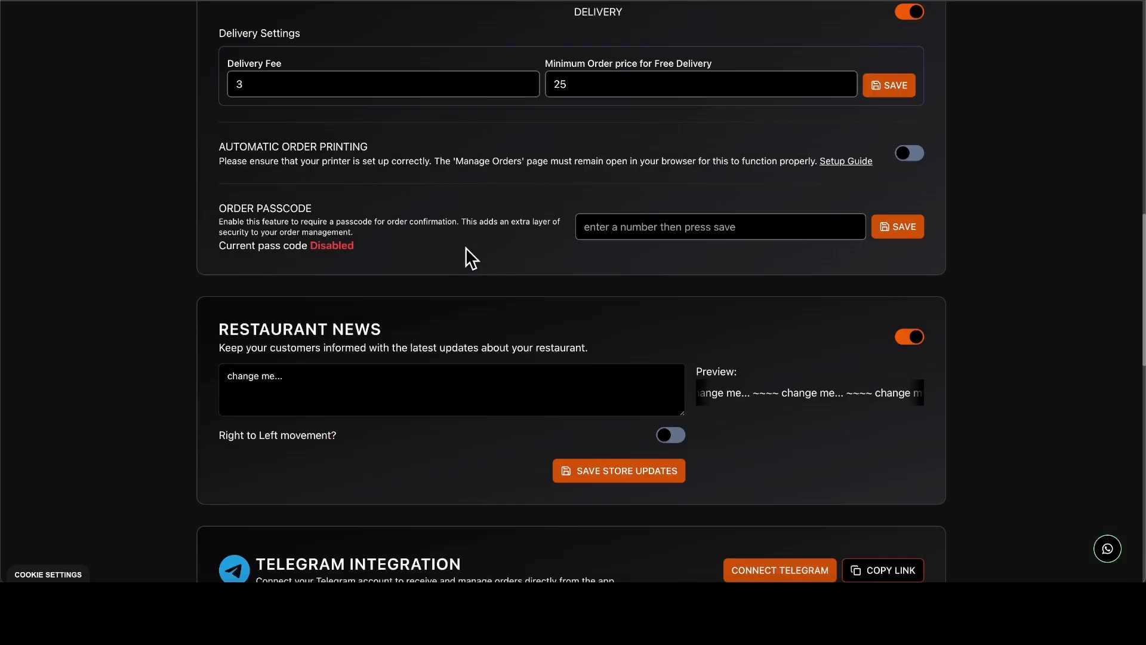
pyautogui.scroll(-3, 465, 248)
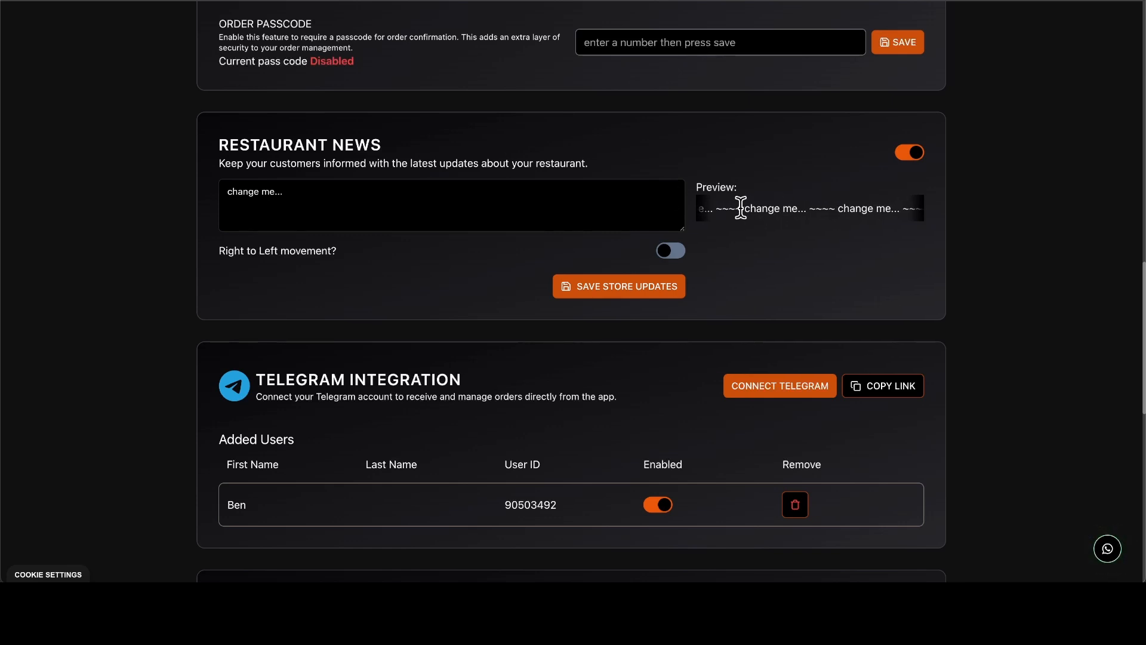
pyautogui.click(486, 194)
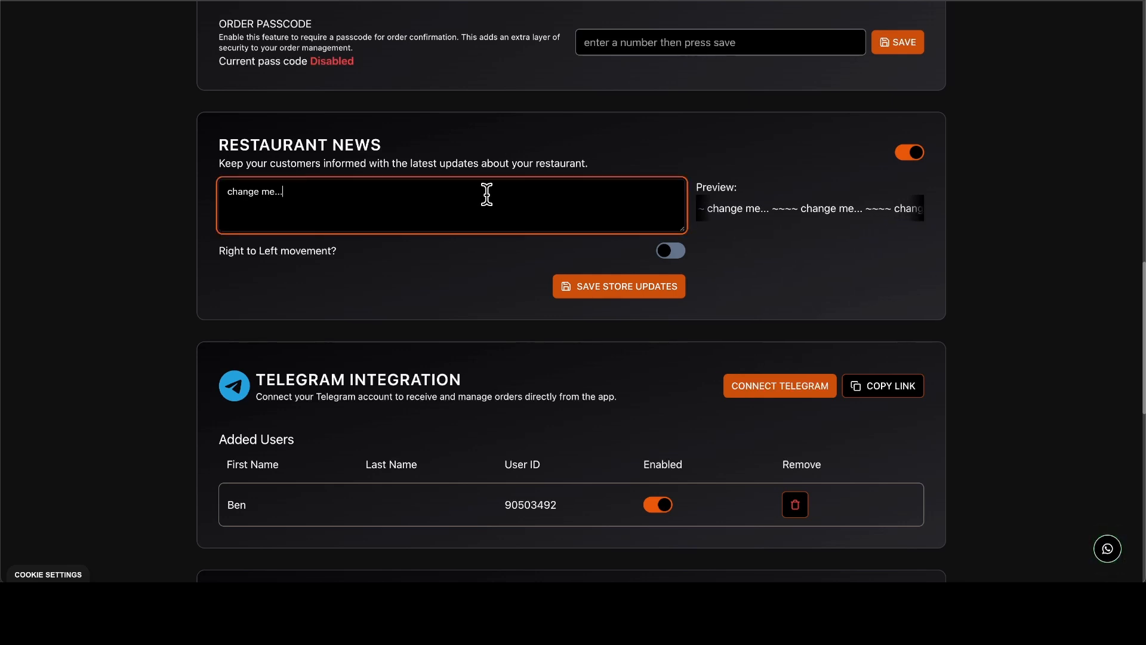
pyautogui.hotkey('ctrl', 'a')
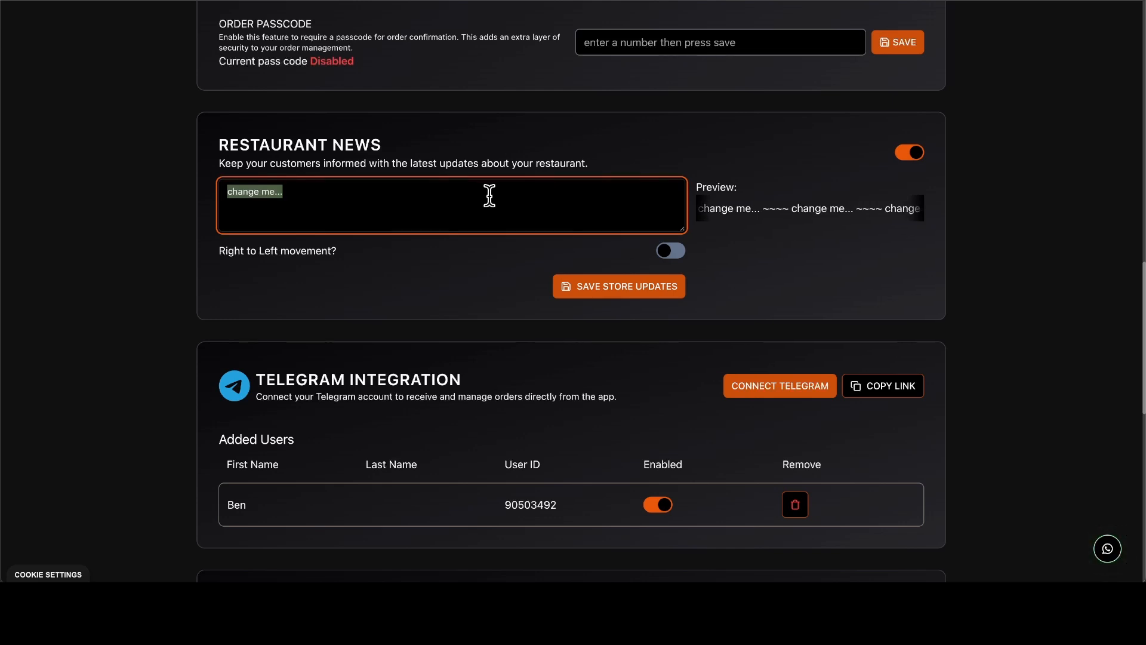
pyautogui.write('we are closed on monday')
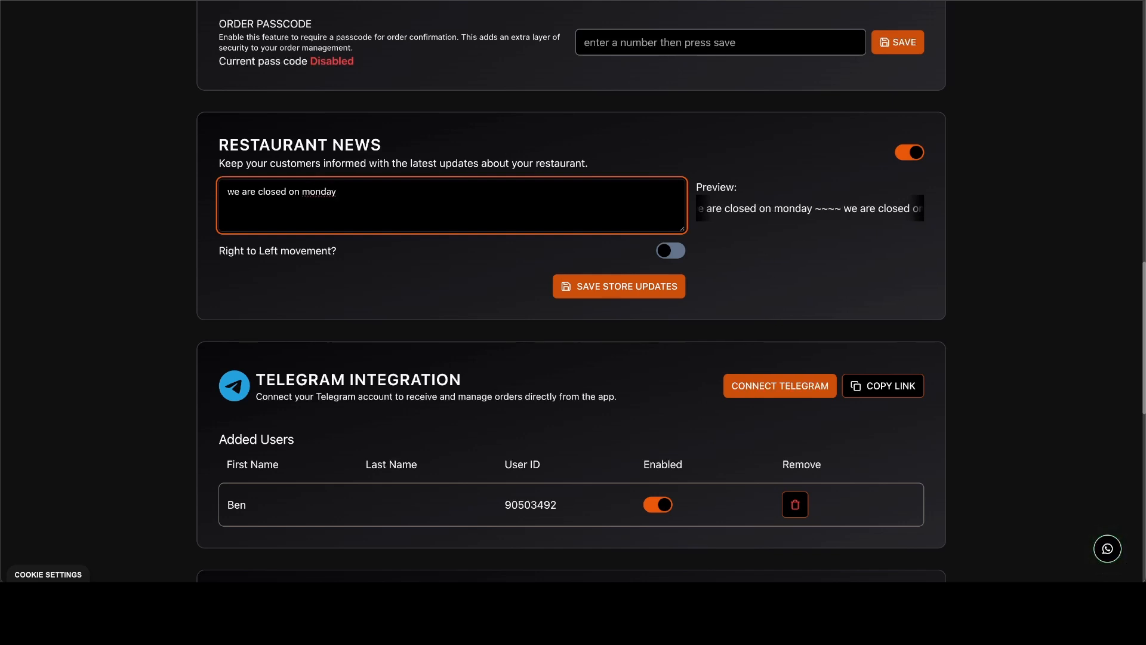
pyautogui.click(649, 289)
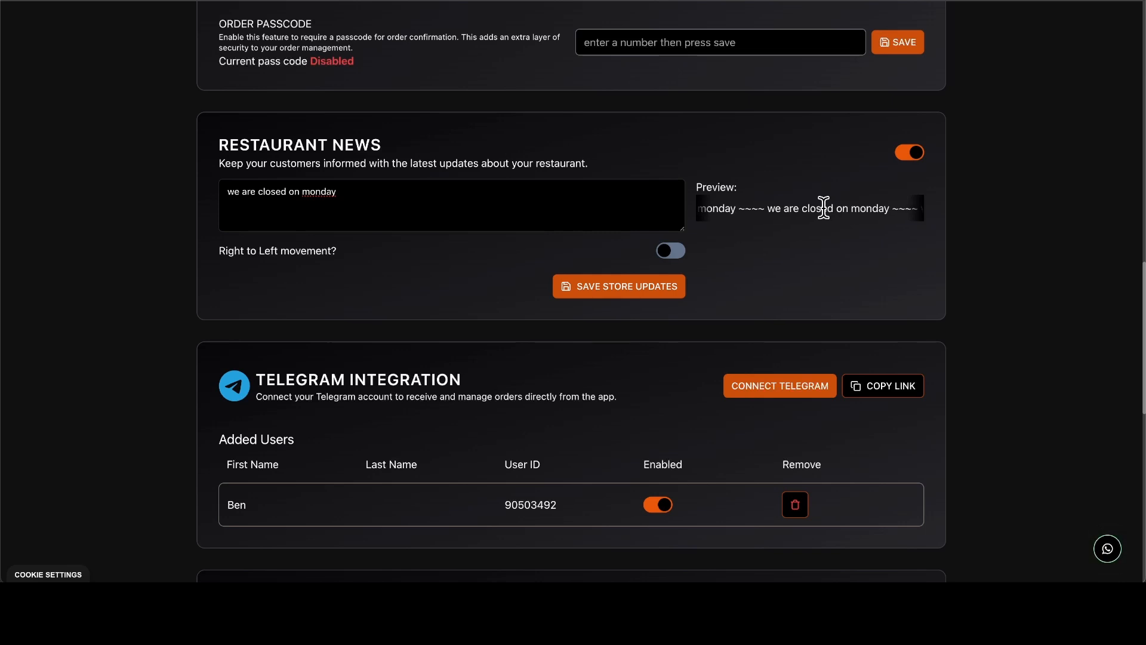
# Open payment management and review the payment account and payment settings sections
pyautogui.scroll(-7, 496, 218)
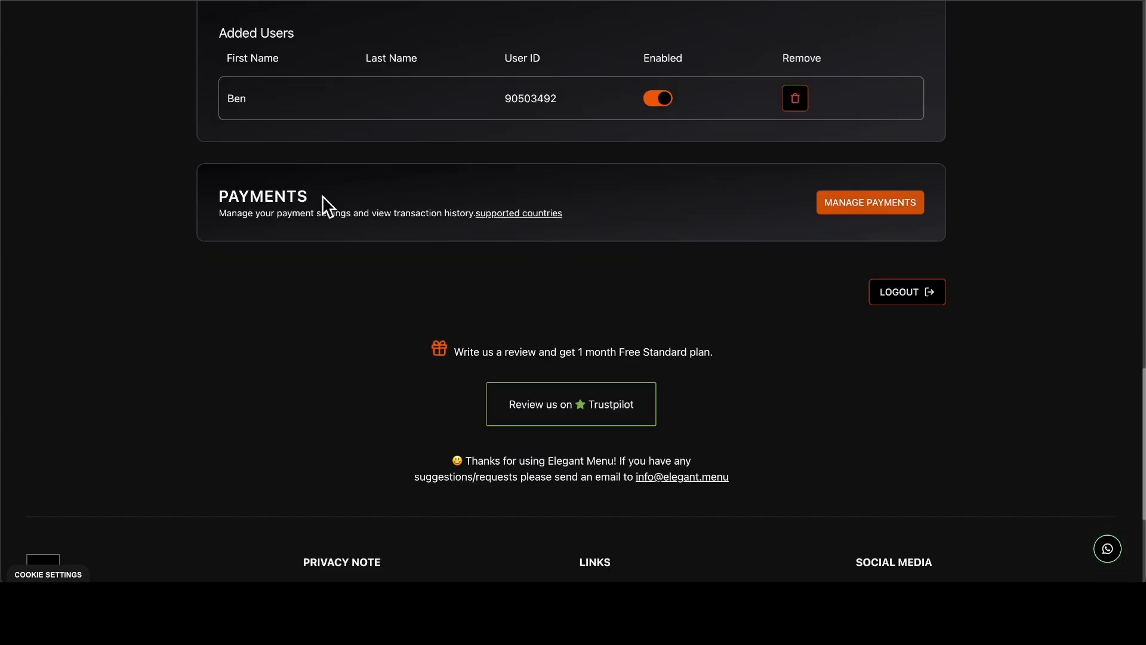
pyautogui.click(862, 206)
pyautogui.scroll(-3, 411, 257)
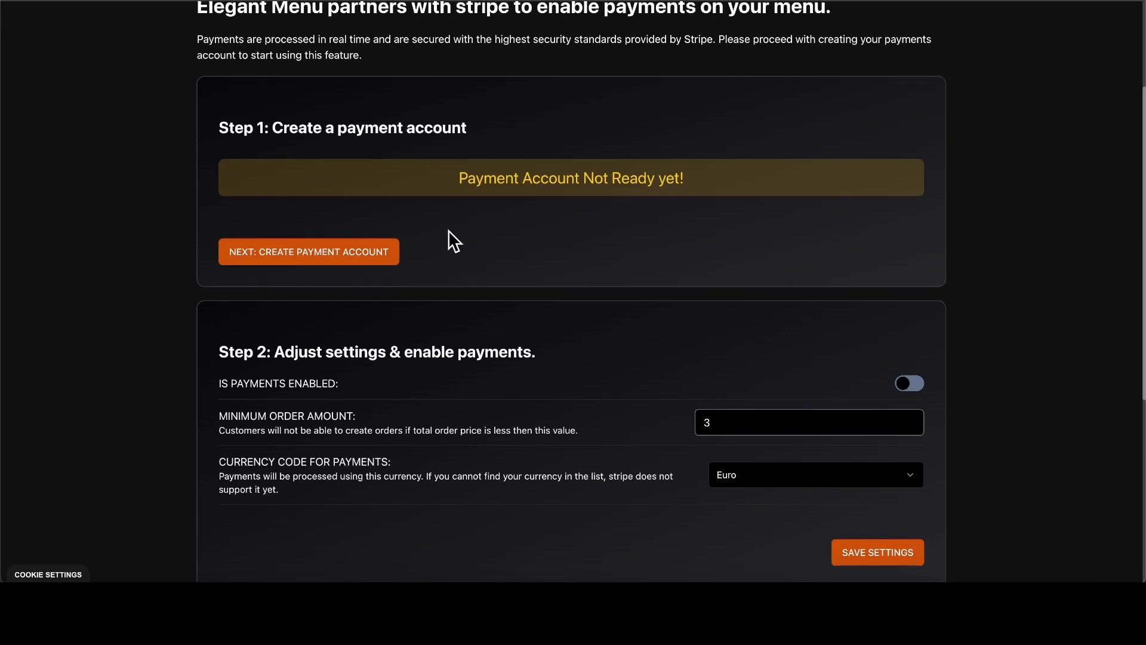
pyautogui.scroll(-3, 448, 233)
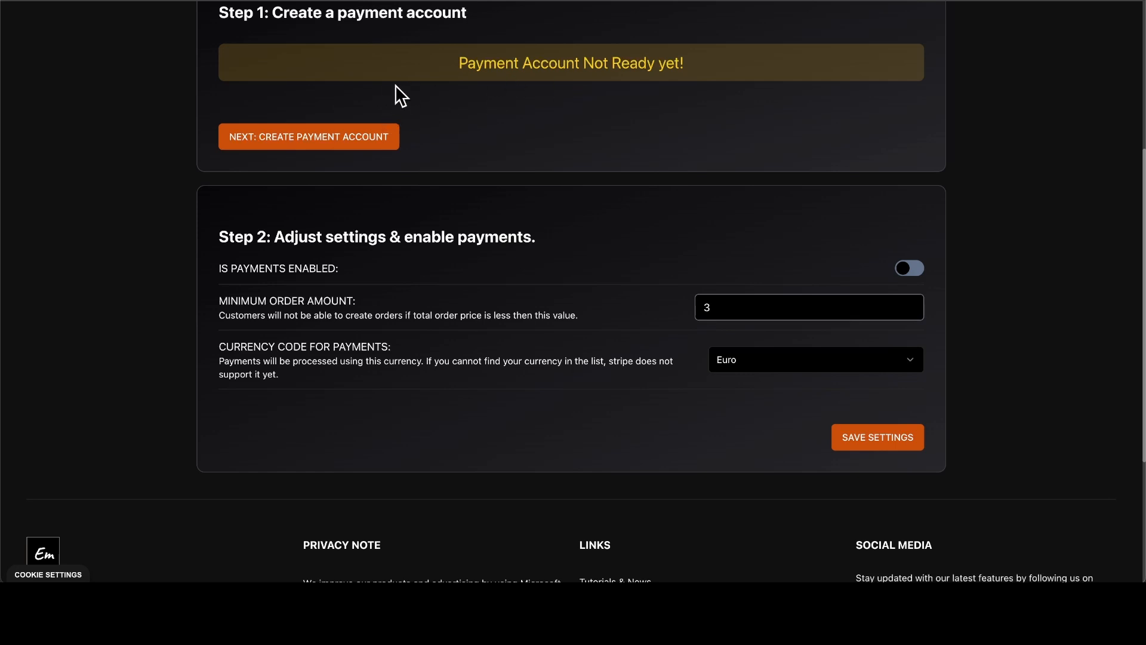
# Try to enable payments for the menu and recheck the payment account section
pyautogui.click(913, 272)
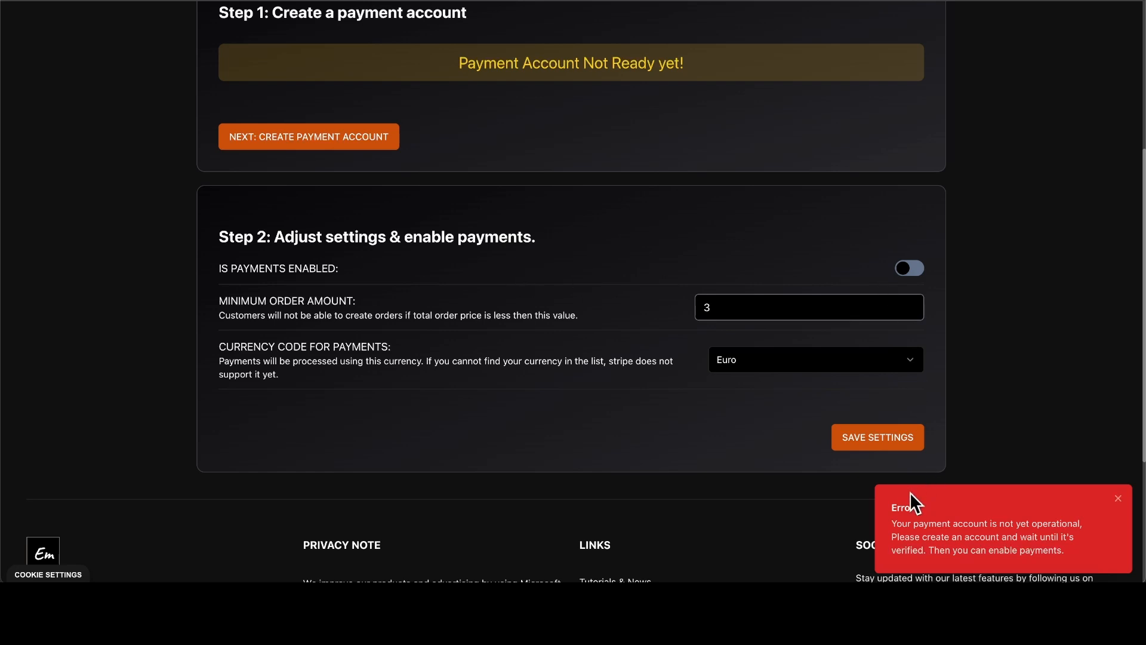
pyautogui.scroll(3, 602, 175)
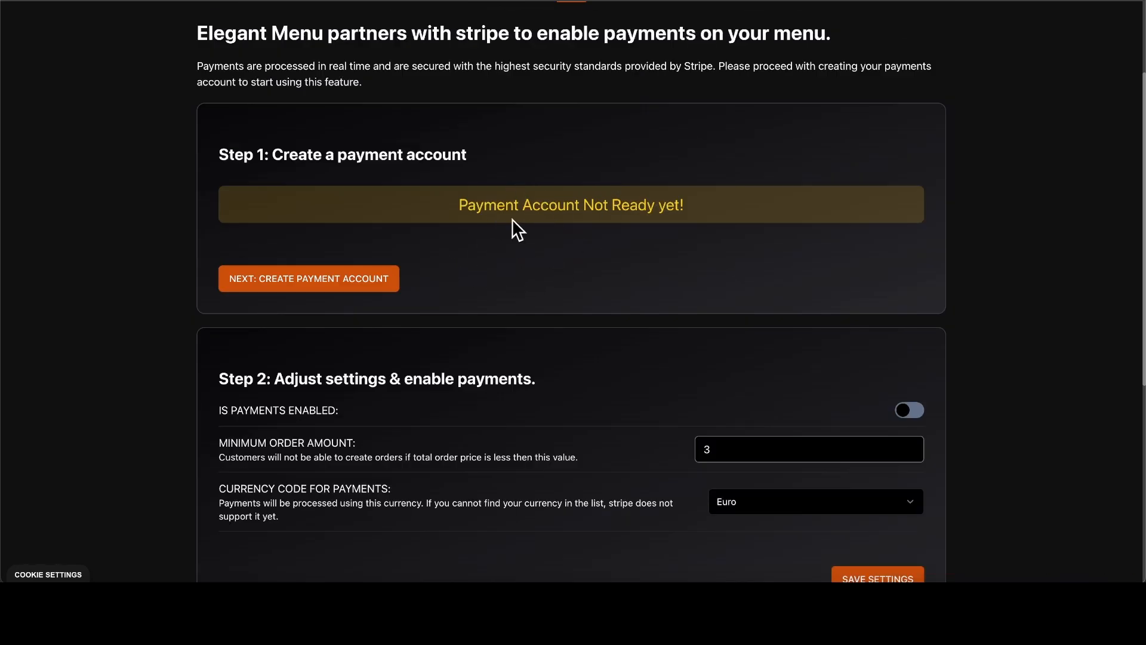
pyautogui.scroll(-3, 538, 338)
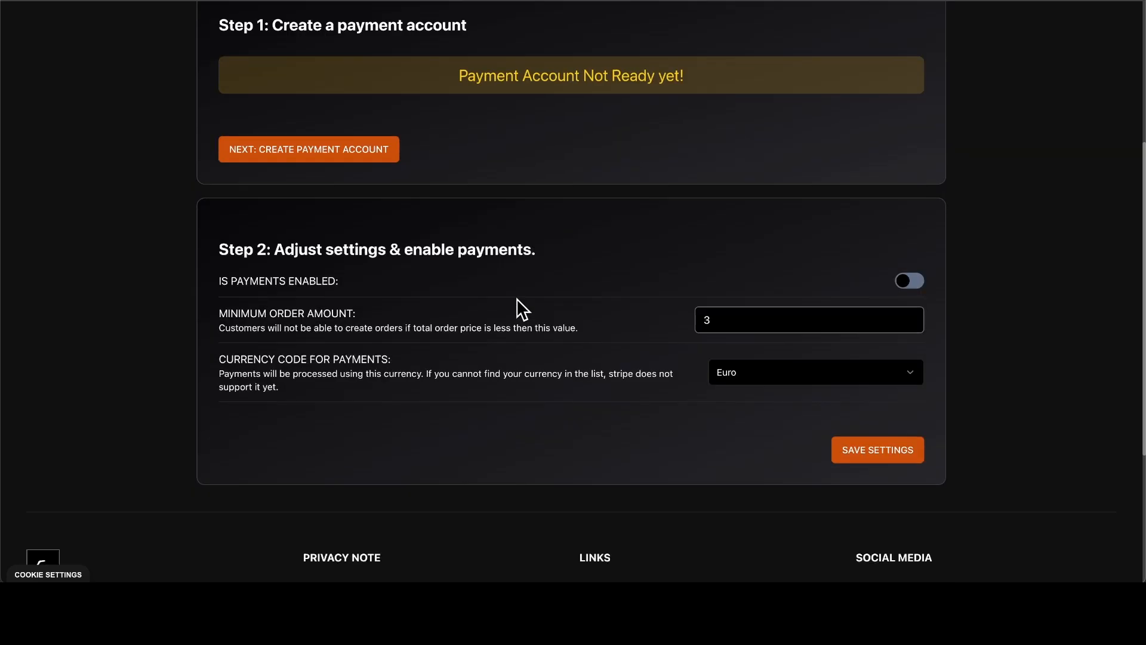
# Inspect the minimum order amount and the available currencies in the payment settings
pyautogui.click(747, 279)
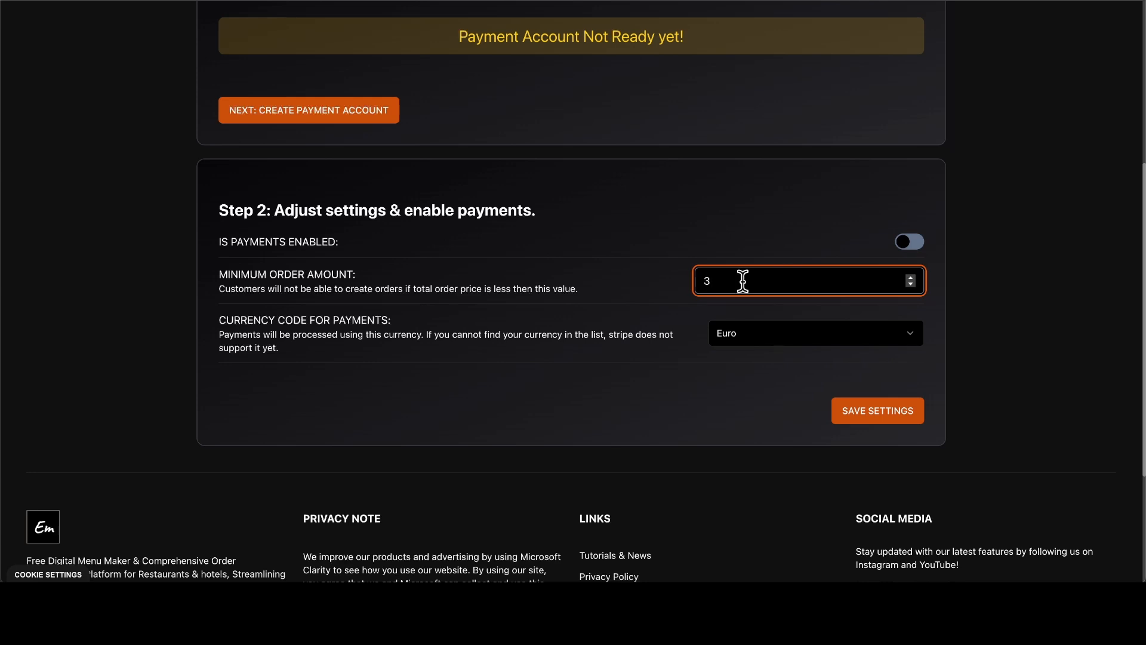
pyautogui.moveTo(718, 281); pyautogui.dragTo(684, 281)
pyautogui.scroll(-1, 539, 288)
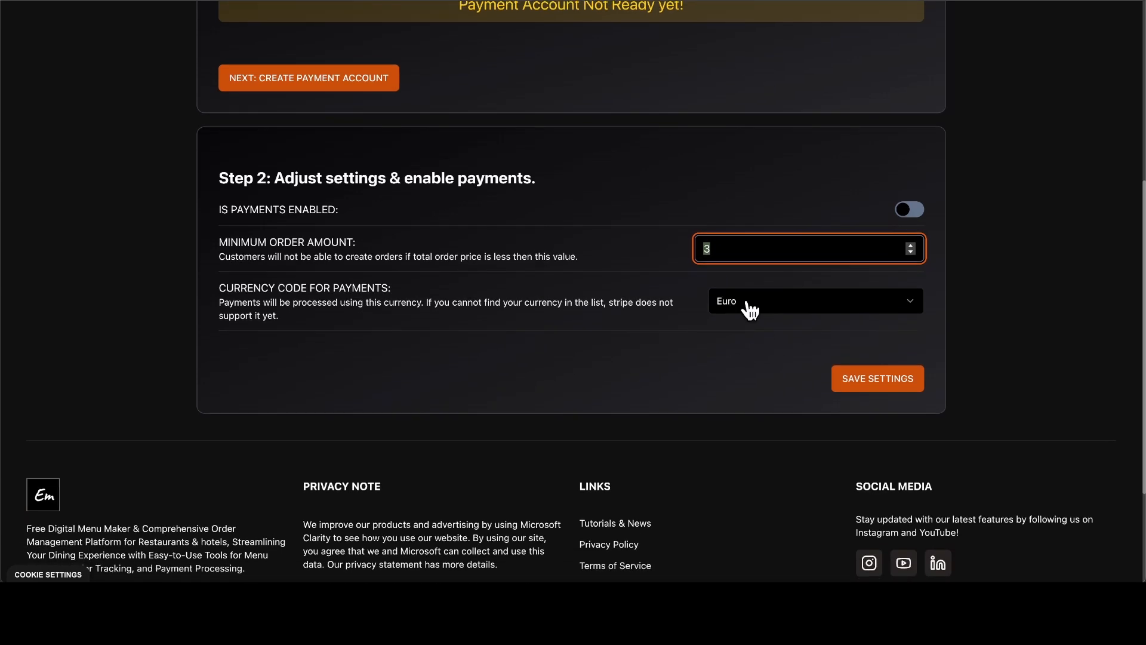
pyautogui.click(748, 305)
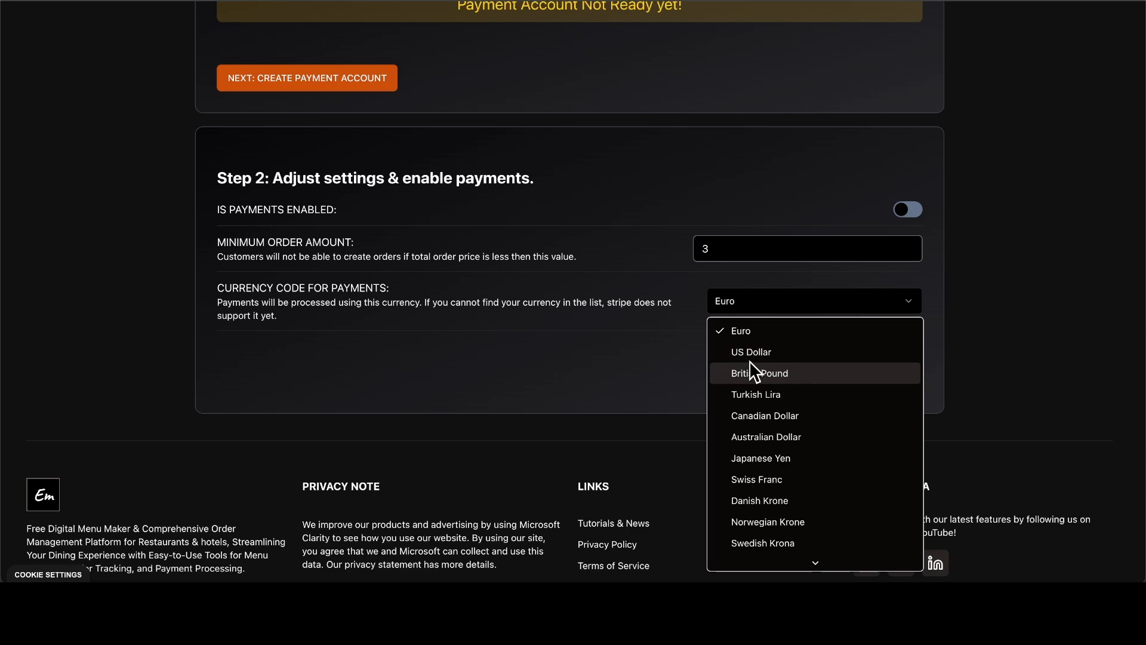
pyautogui.click(690, 371)
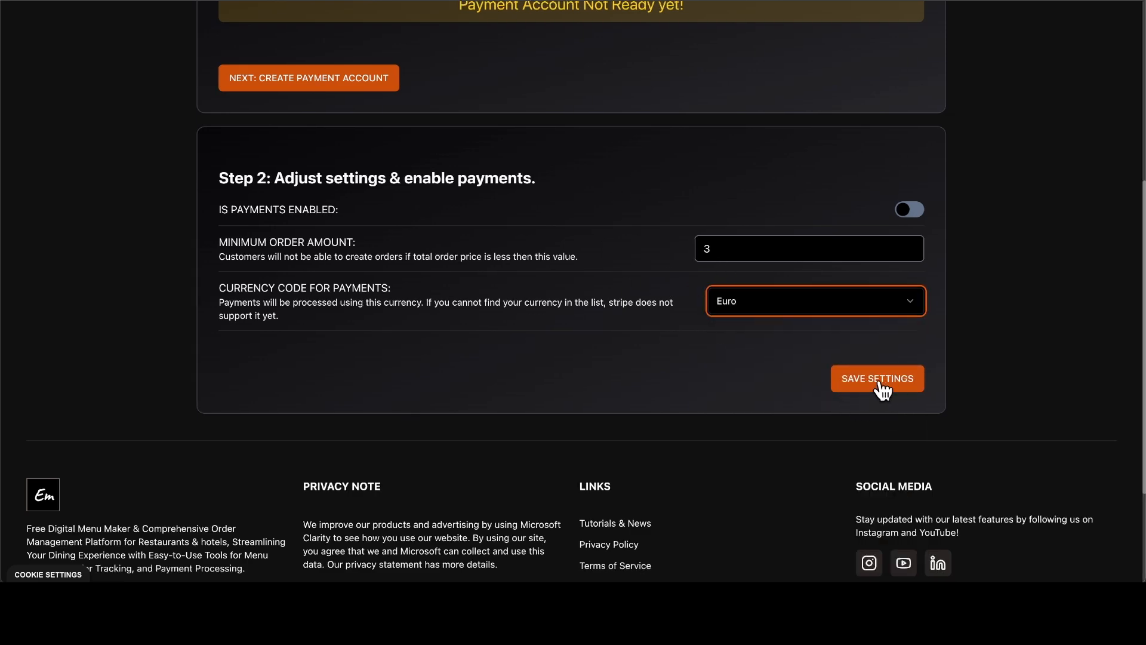
# Return to the profile page and look through its order, news, Telegram, payments and business info sections
pyautogui.scroll(5, 695, 281)
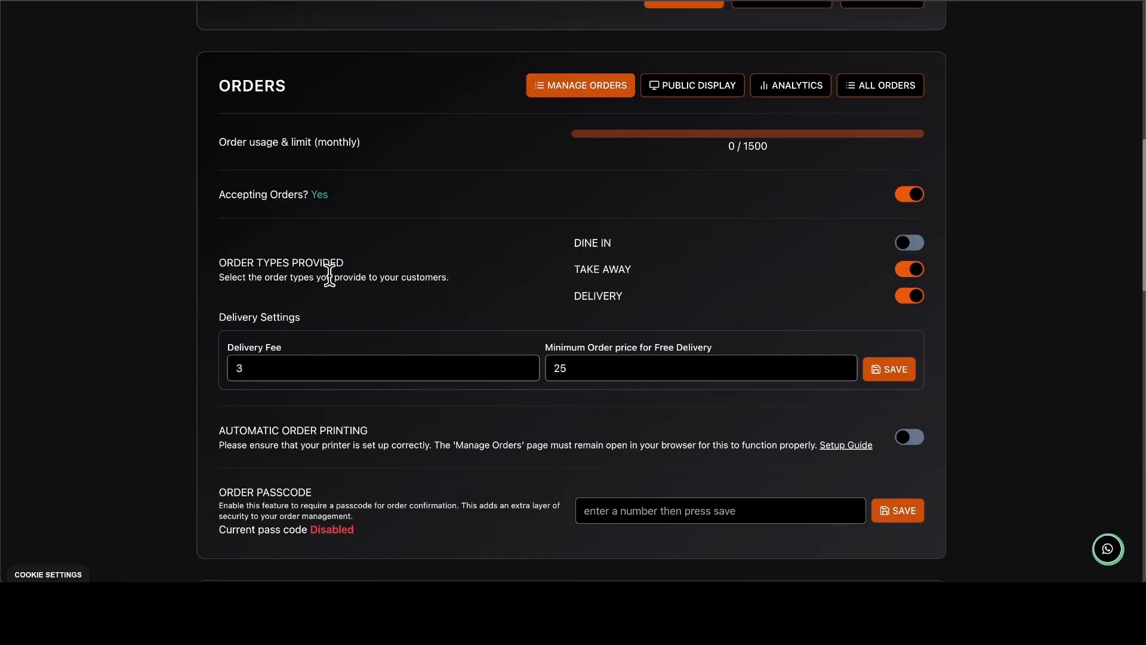
pyautogui.scroll(-7, 328, 274)
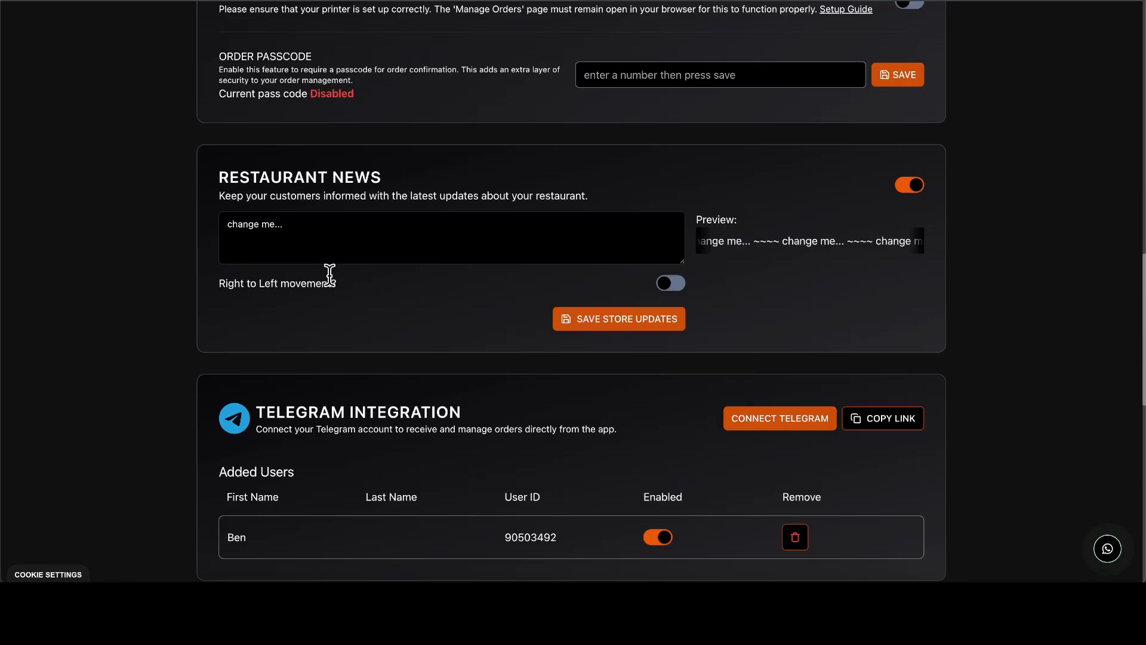
pyautogui.scroll(-6, 325, 266)
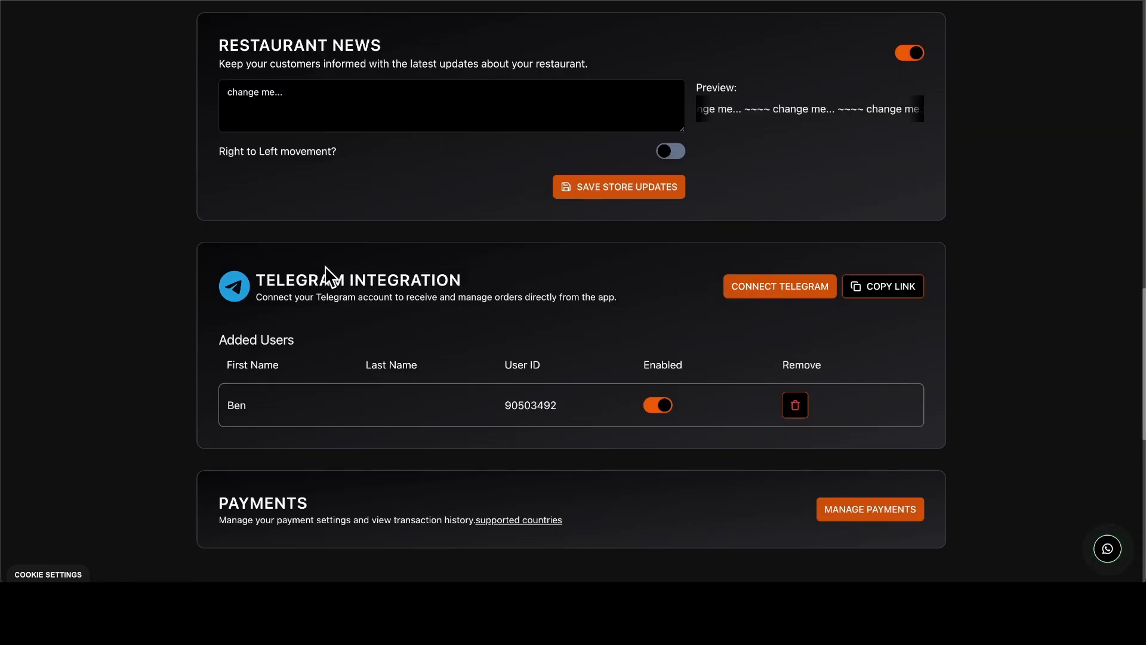
pyautogui.scroll(1, 705, 354)
pyautogui.scroll(-1, 699, 337)
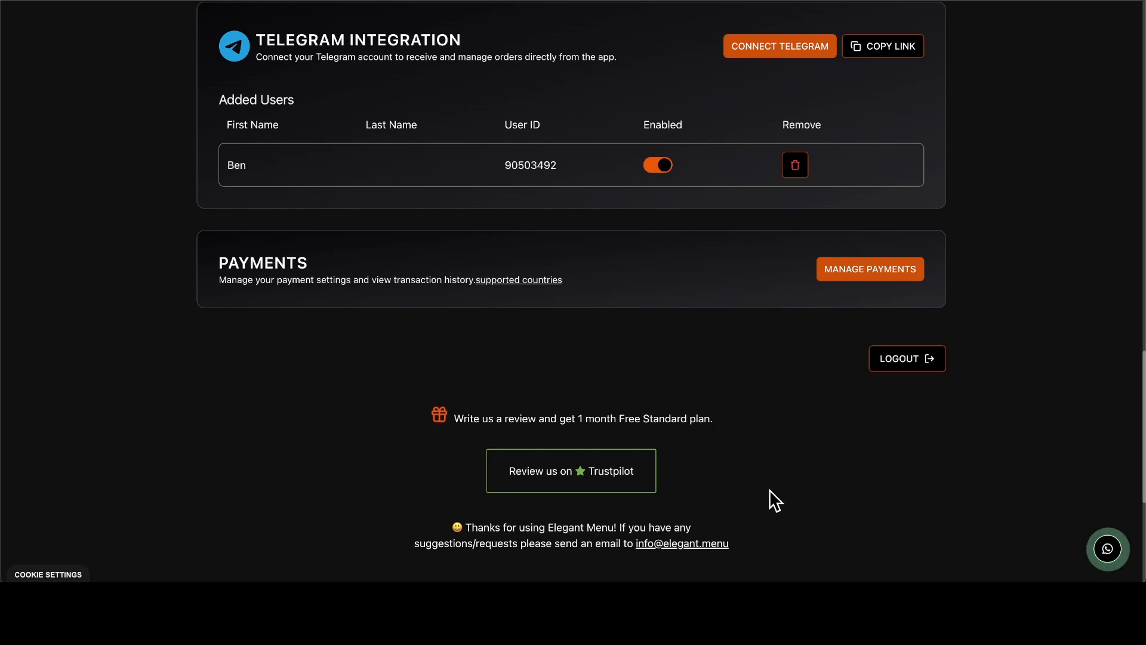
pyautogui.scroll(20, 812, 440)
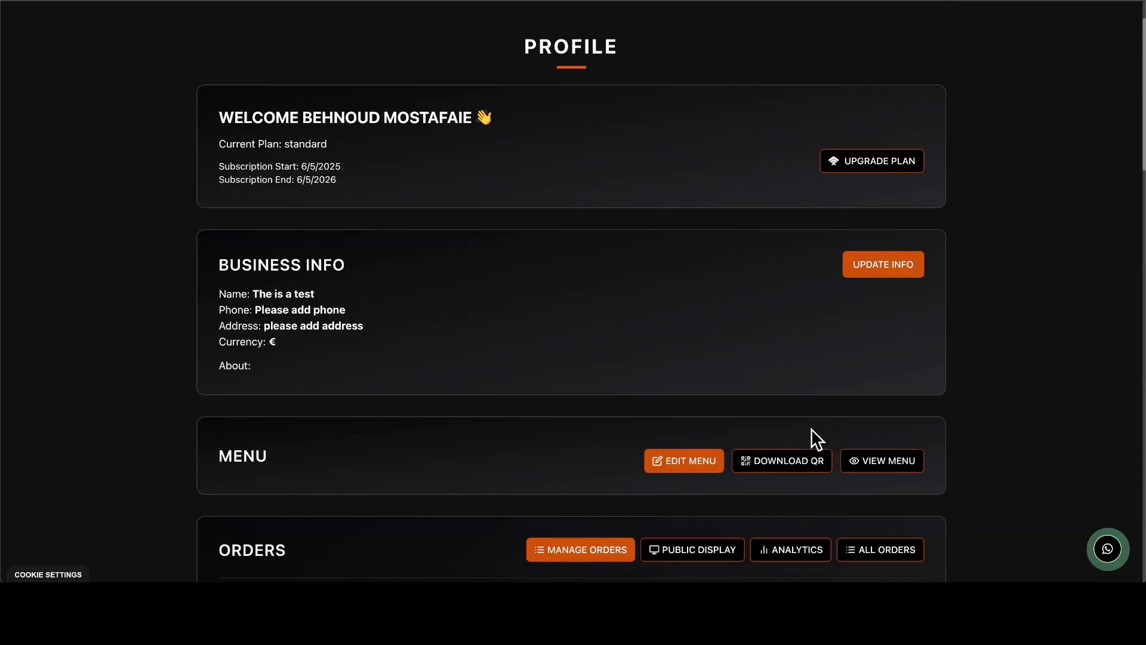